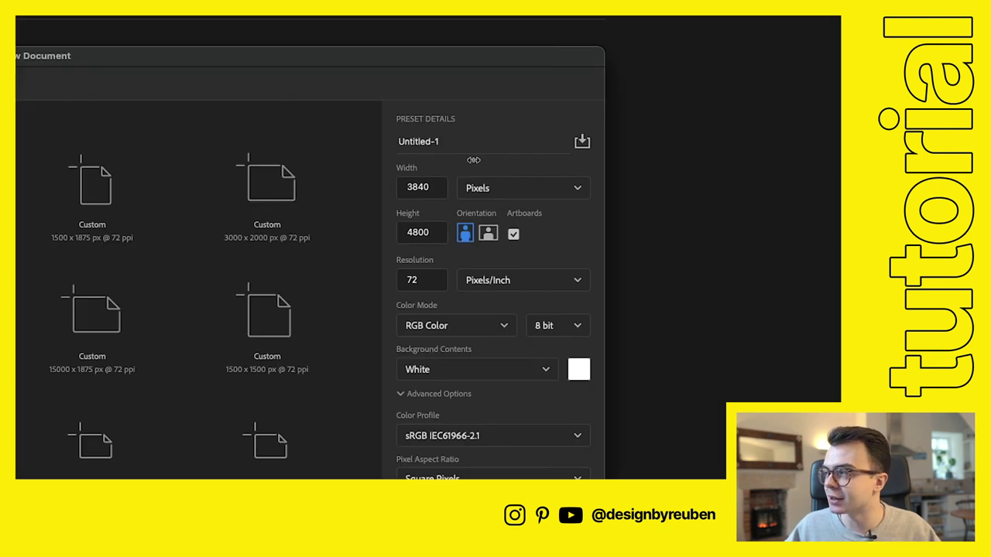
# Create a 3840 × 4800 px document named BILLBOARD and give its artboard the same name.
pyautogui.doubleClick(448, 146)
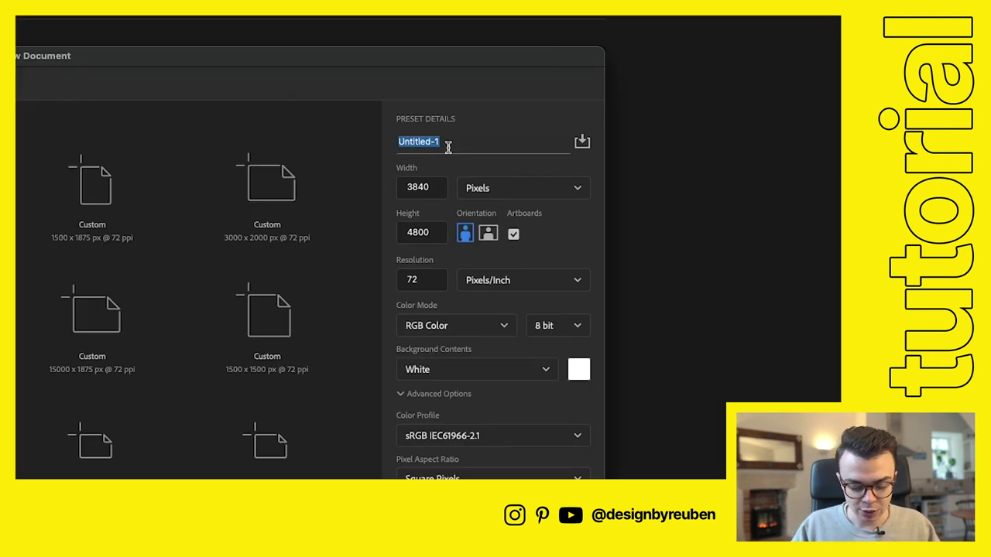
pyautogui.press('BackSpace')
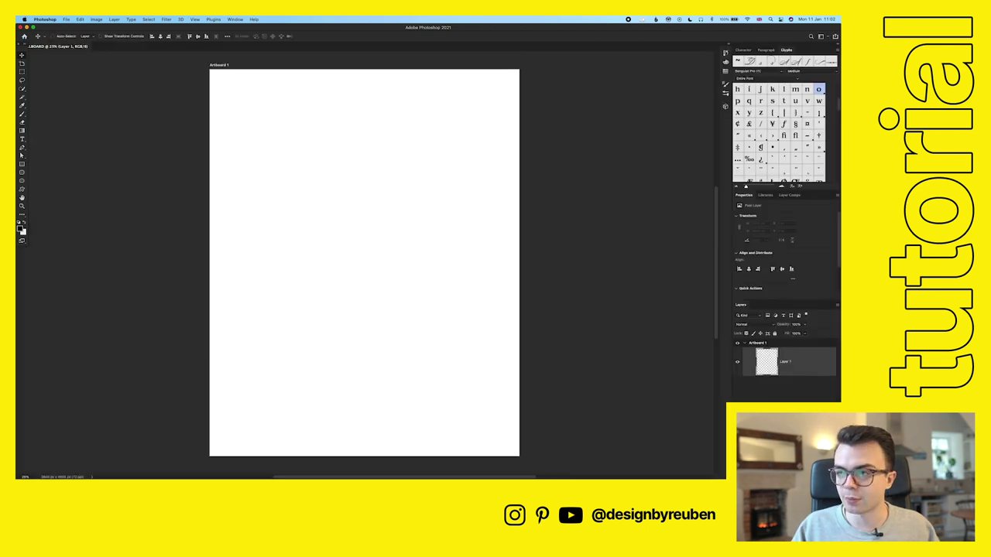
pyautogui.press('super+minus')
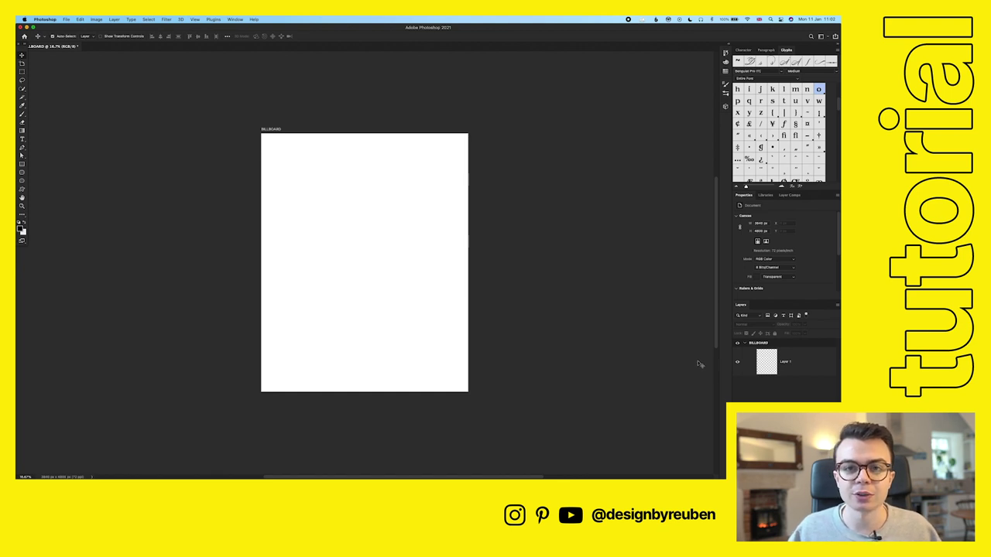
# Place the Unsplash photo of the Japanese wall sign into the BILLBOARD document.
pyautogui.moveTo(512, 473)
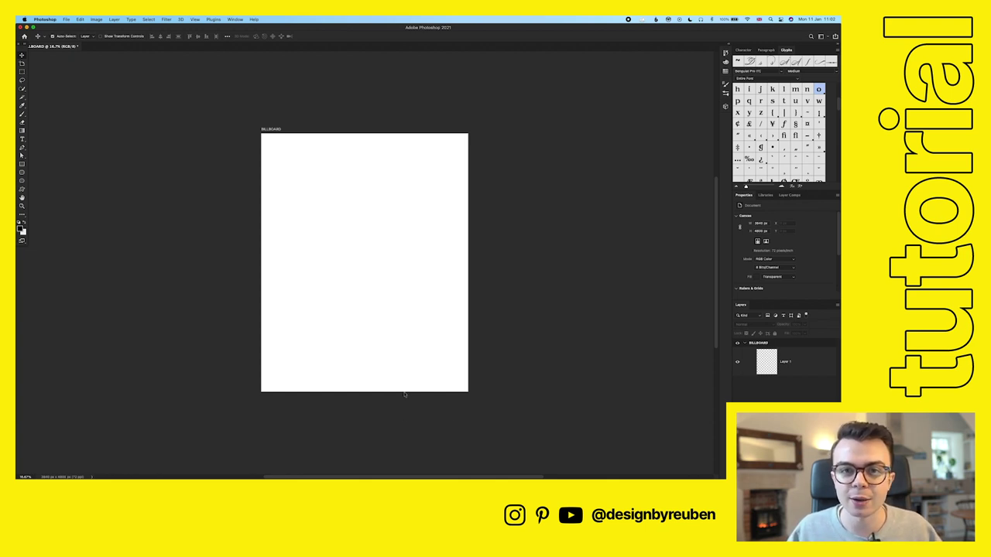
pyautogui.click(531, 472)
pyautogui.click(532, 472)
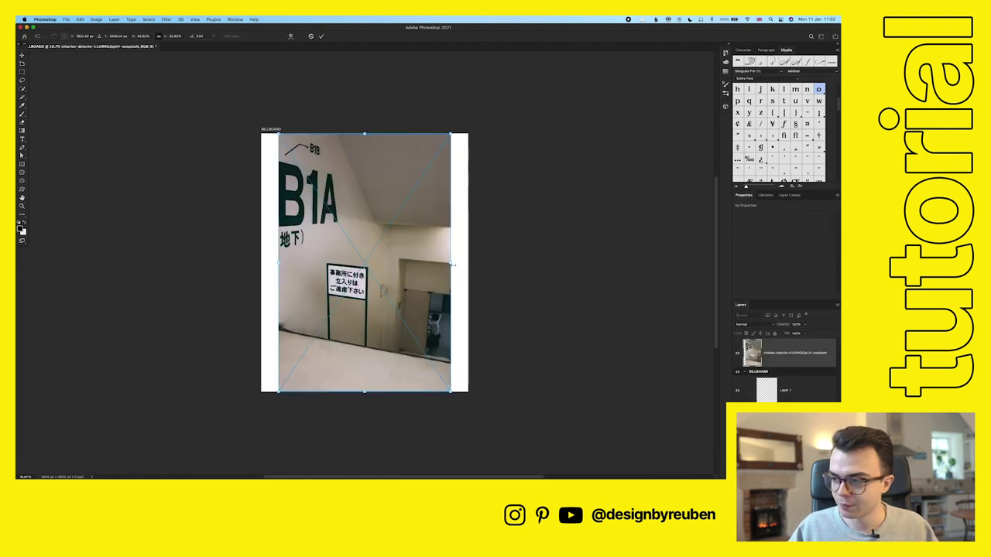
# Enlarge the placed photo to about 249% with the sign centred on the artboard, and move its layer inside the BILLBOARD artboard.
pyautogui.moveTo(452, 263); pyautogui.dragTo(525, 262)
pyautogui.moveTo(406, 327); pyautogui.dragTo(447, 272)
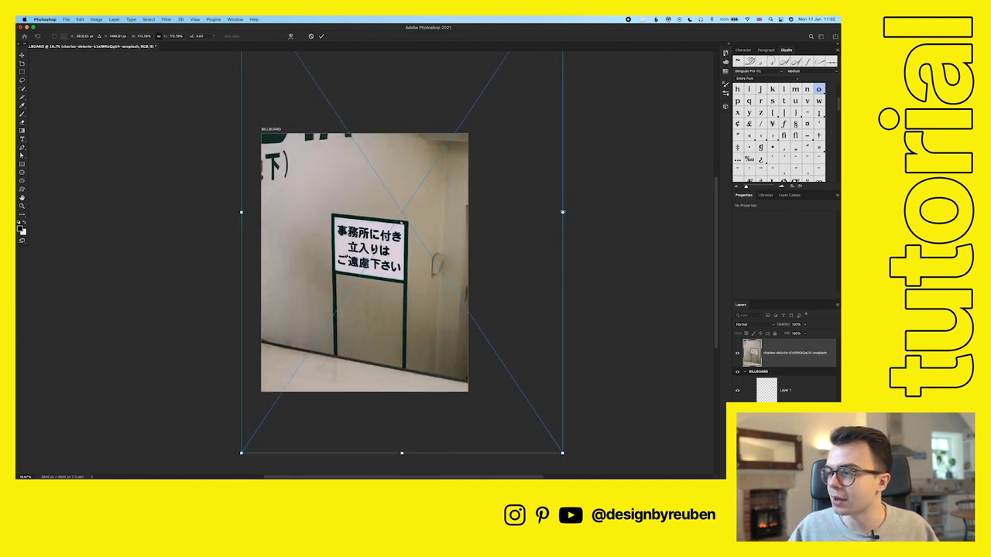
pyautogui.moveTo(562, 210); pyautogui.dragTo(622, 211)
pyautogui.moveTo(542, 280); pyautogui.dragTo(506, 262)
pyautogui.moveTo(593, 208); pyautogui.dragTo(624, 208)
pyautogui.moveTo(548, 267); pyautogui.dragTo(541, 264)
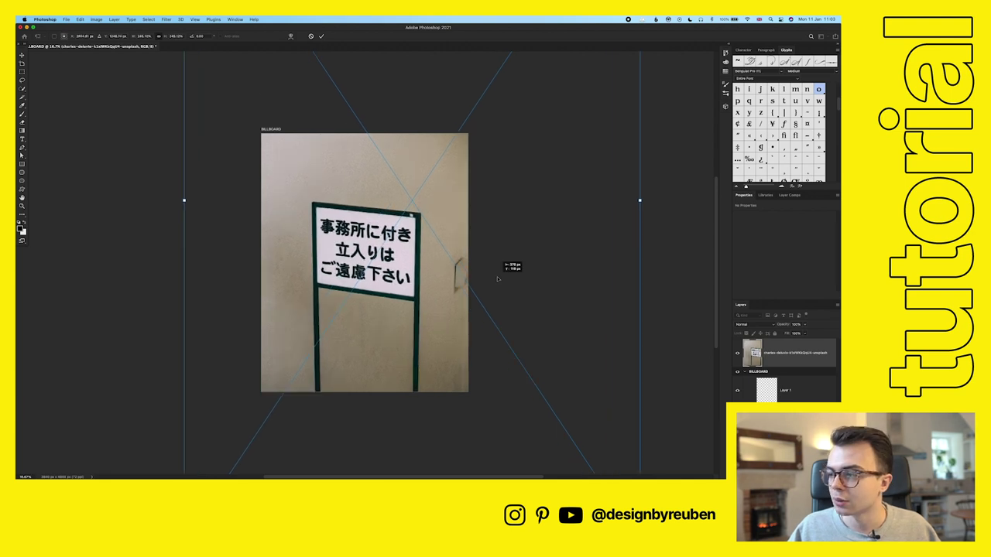
pyautogui.moveTo(498, 278); pyautogui.dragTo(499, 278)
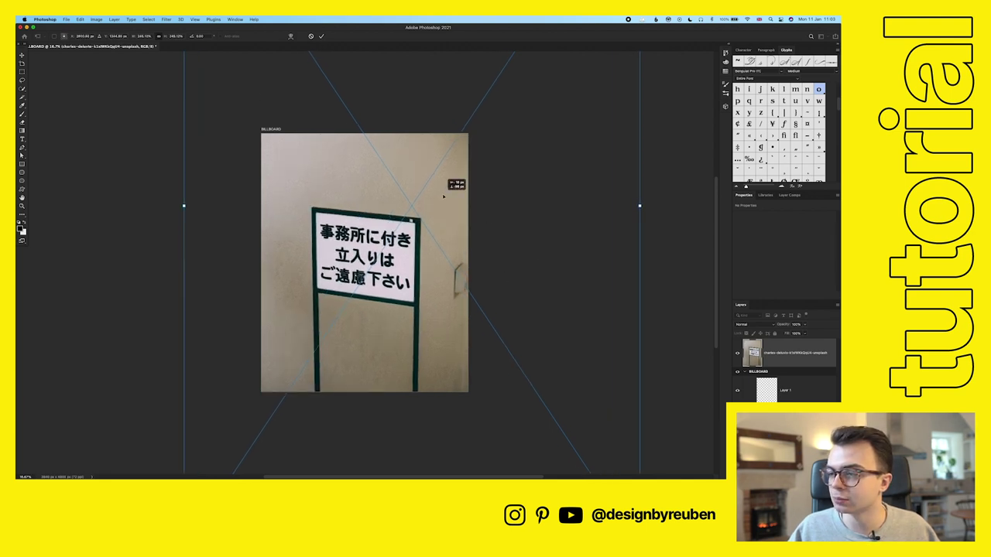
pyautogui.click(321, 35)
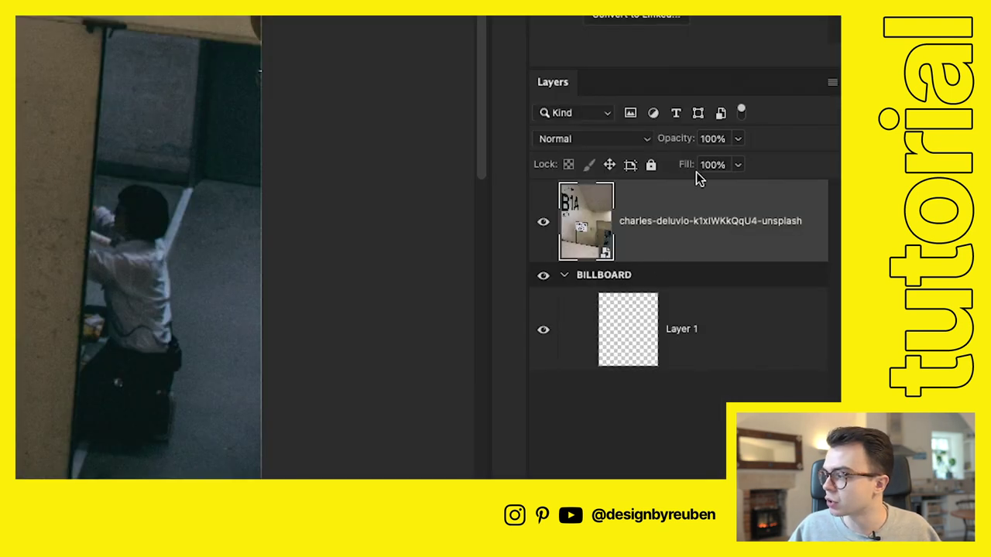
pyautogui.moveTo(699, 222); pyautogui.dragTo(699, 291)
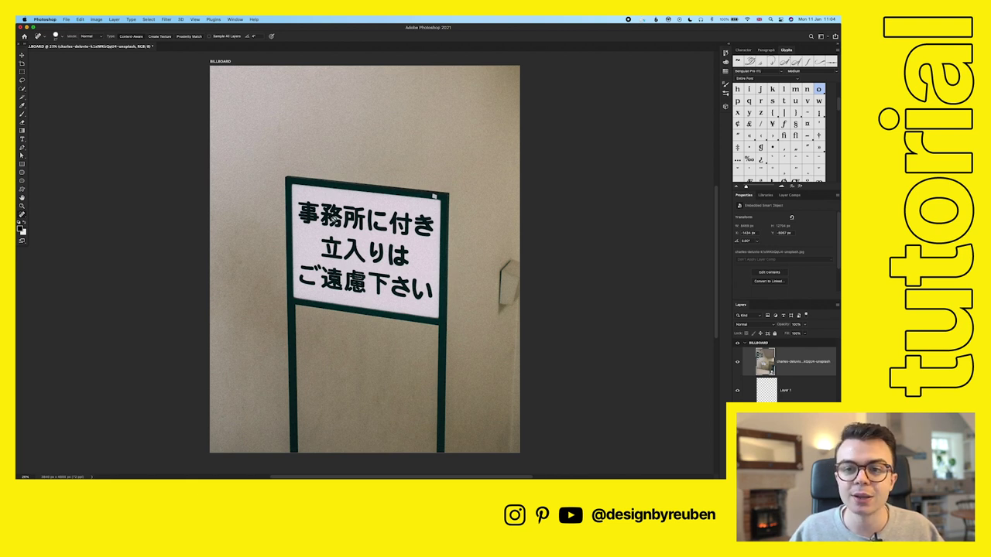
# Choose the Spot Healing Brush and rasterize the photo's smart object so that it can be retouched.
pyautogui.click(23, 55)
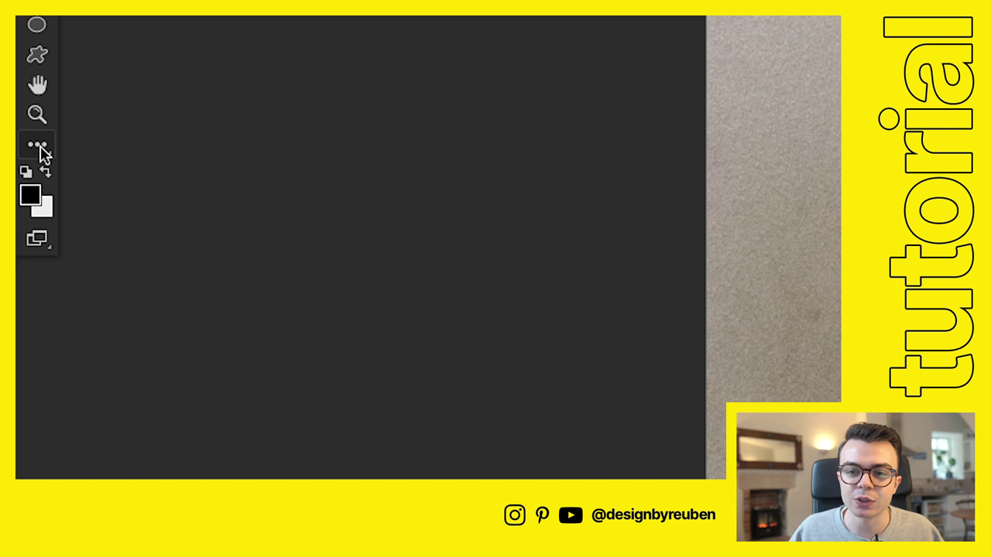
pyautogui.rightClick(24, 217)
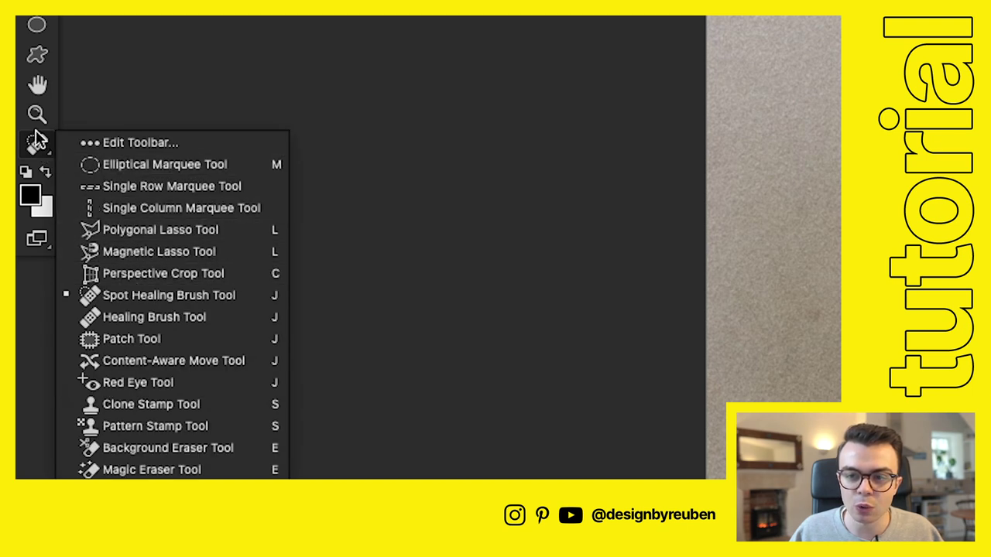
pyautogui.click(128, 297)
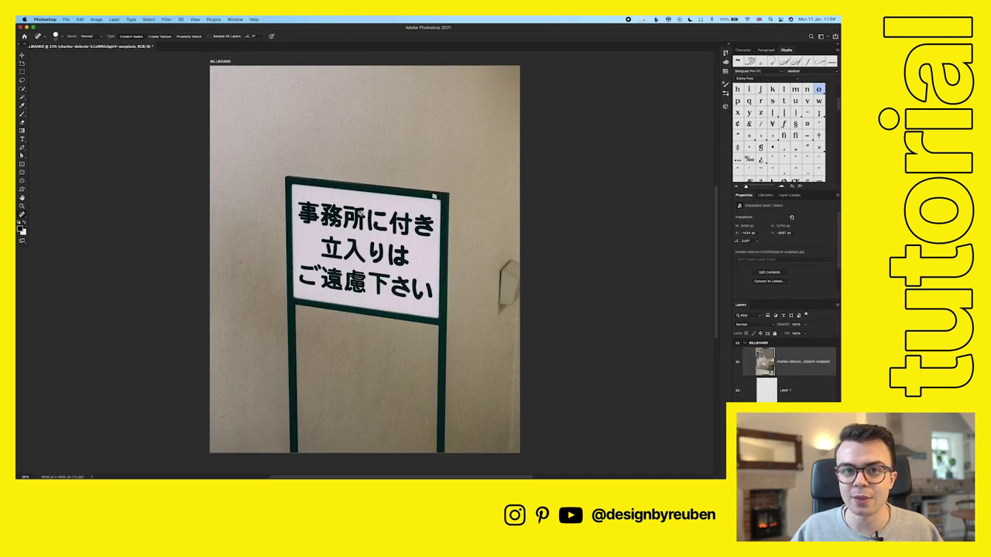
pyautogui.click(360, 215)
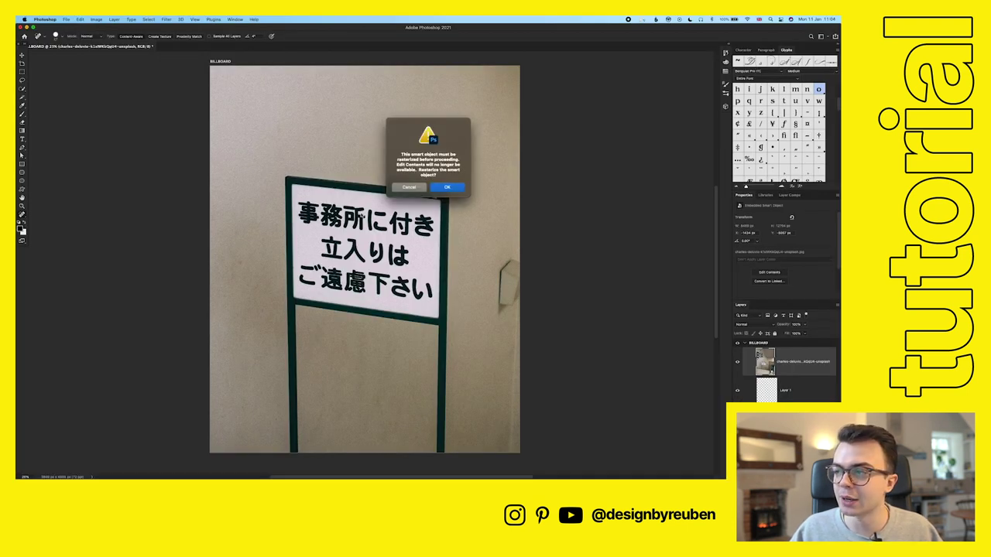
pyautogui.click(450, 188)
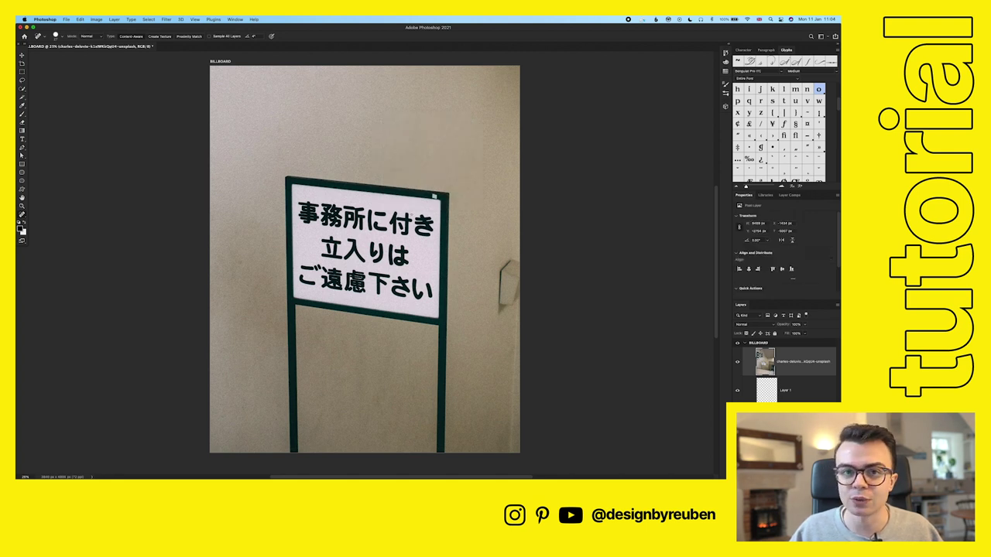
# Test a healing stroke on the sign's lettering and enlarge the Spot Healing Brush to about 90 px.
pyautogui.moveTo(339, 224)
pyautogui.mouseDown()
pyautogui.moveTo(354, 224)
pyautogui.moveTo(349, 236)
pyautogui.moveTo(366, 246)
pyautogui.mouseUp()
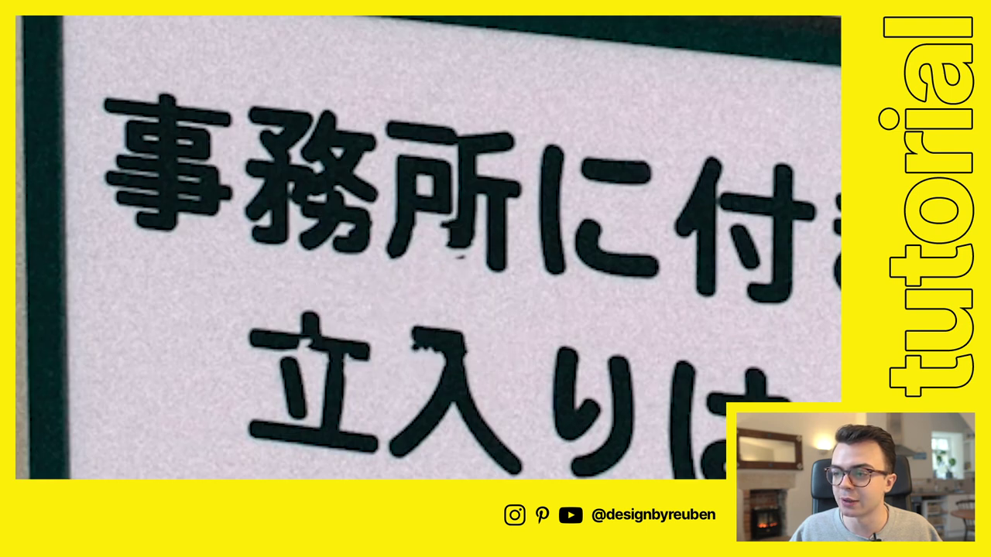
pyautogui.rightClick(515, 294)
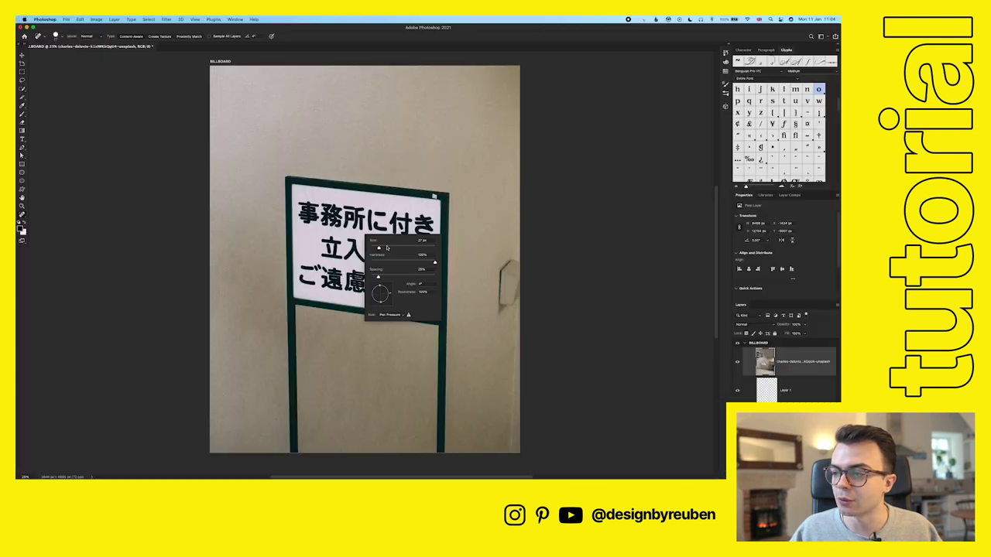
pyautogui.moveTo(382, 248); pyautogui.dragTo(391, 248)
pyautogui.press('super+plus')
pyautogui.press('super+plus')
pyautogui.press('super+plus')
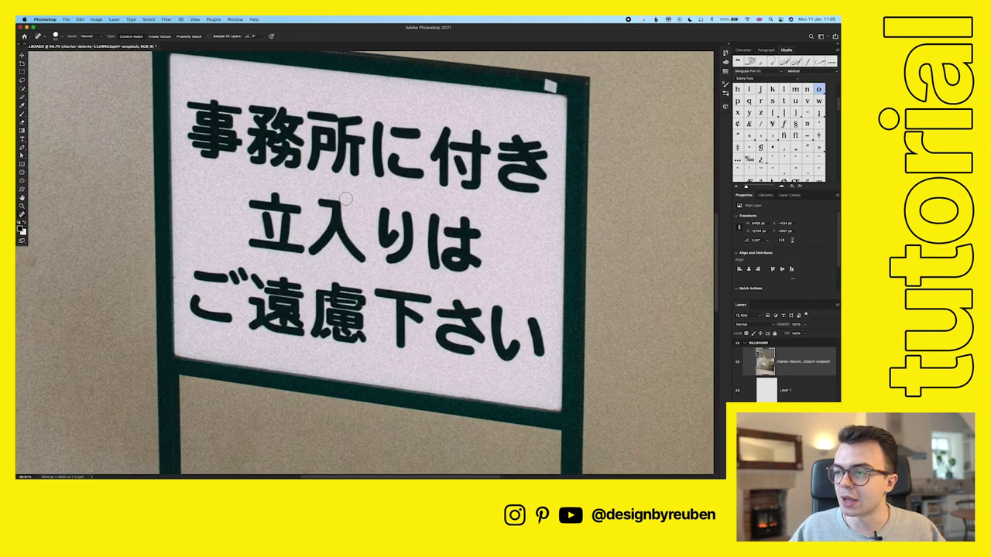
pyautogui.rightClick(348, 199)
pyautogui.moveTo(363, 207); pyautogui.dragTo(381, 212)
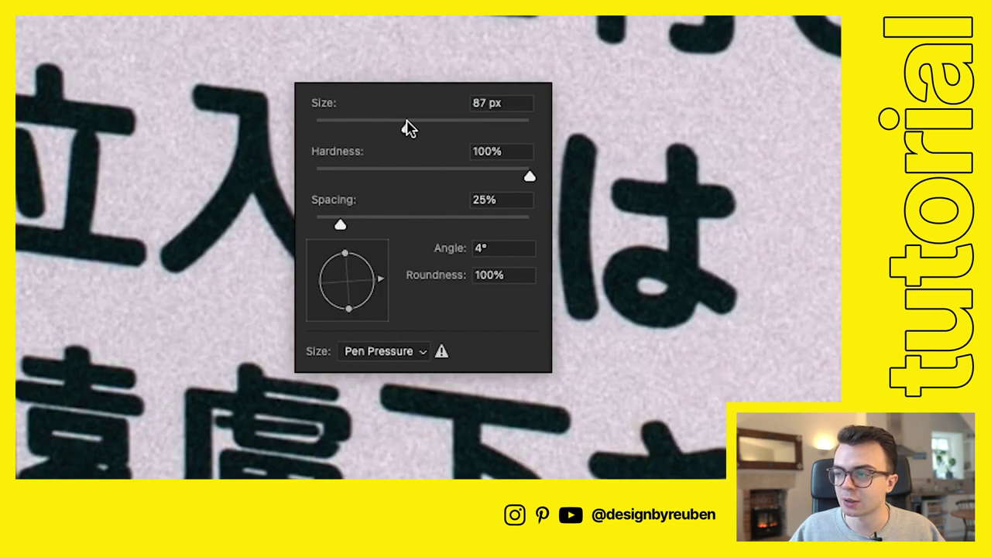
pyautogui.rightClick(271, 52)
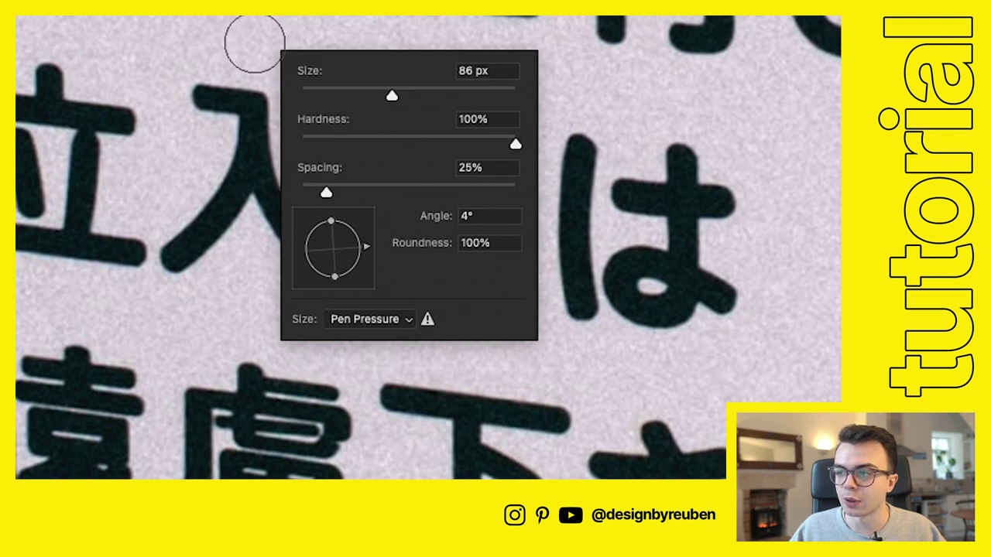
pyautogui.rightClick(255, 43)
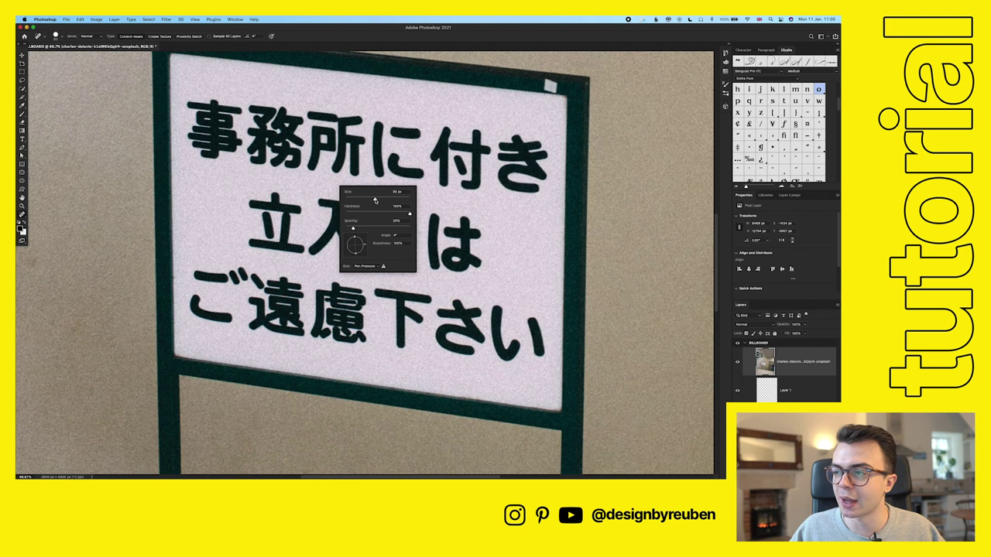
pyautogui.click(375, 200)
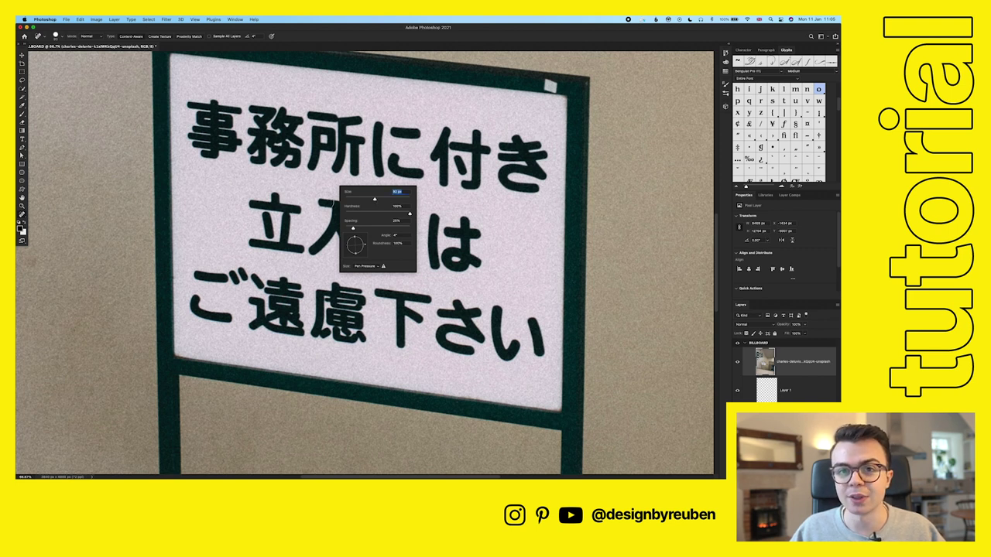
pyautogui.moveTo(375, 200); pyautogui.dragTo(376, 200)
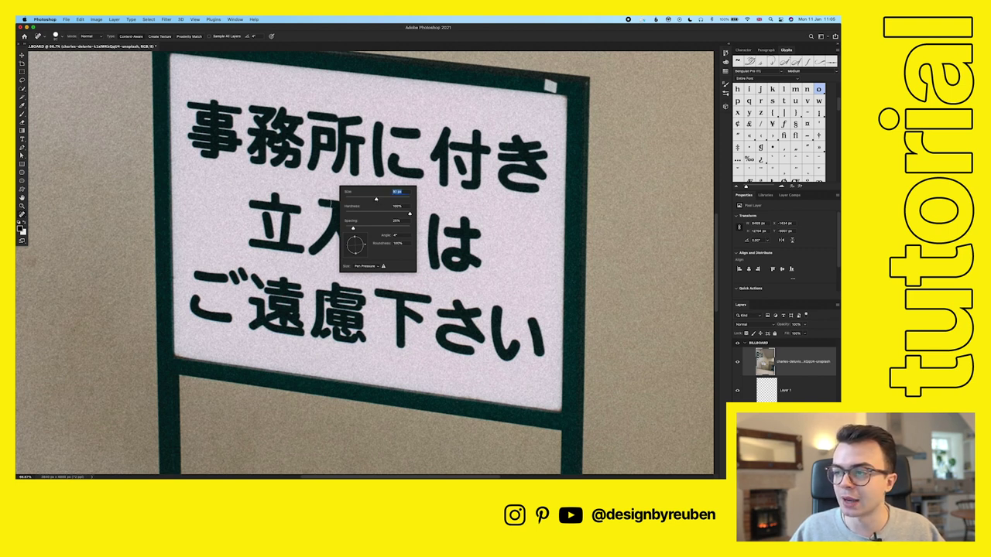
pyautogui.press('Return')
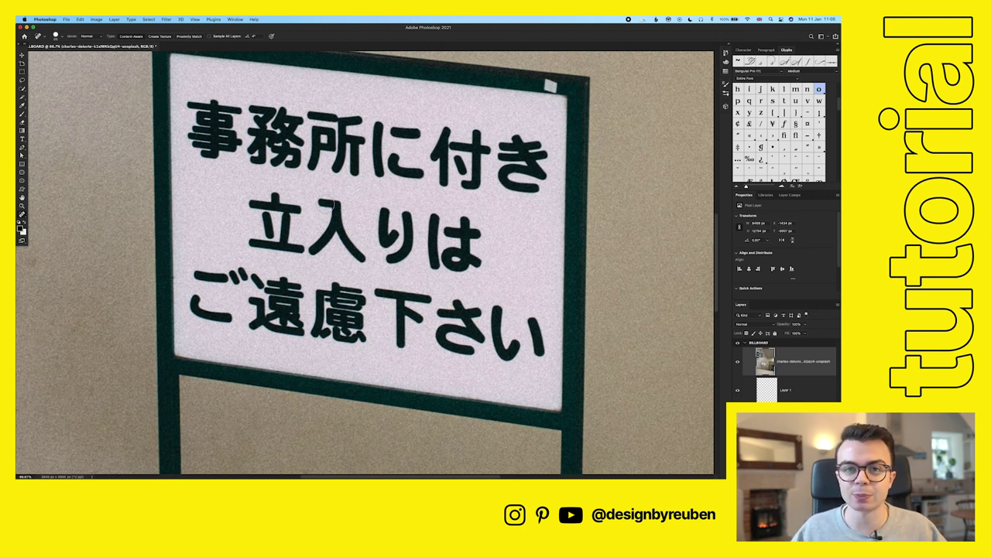
# Paint over all the Japanese lettering with the Spot Healing Brush to leave the white sign face blank.
pyautogui.moveTo(333, 205)
pyautogui.mouseDown()
pyautogui.moveTo(377, 188)
pyautogui.moveTo(316, 248)
pyautogui.mouseUp()
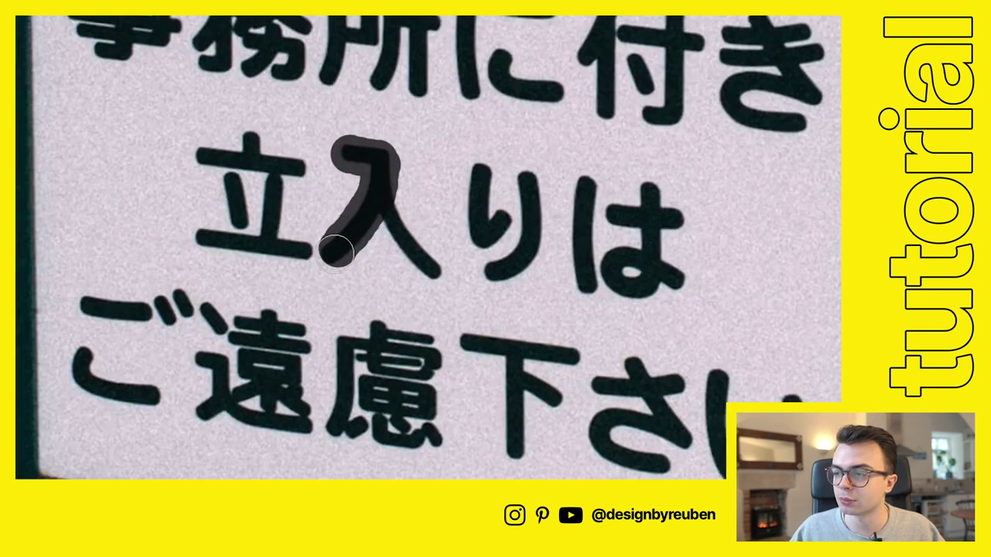
pyautogui.moveTo(387, 193)
pyautogui.mouseDown()
pyautogui.moveTo(383, 224)
pyautogui.moveTo(424, 273)
pyautogui.moveTo(438, 271)
pyautogui.mouseUp()
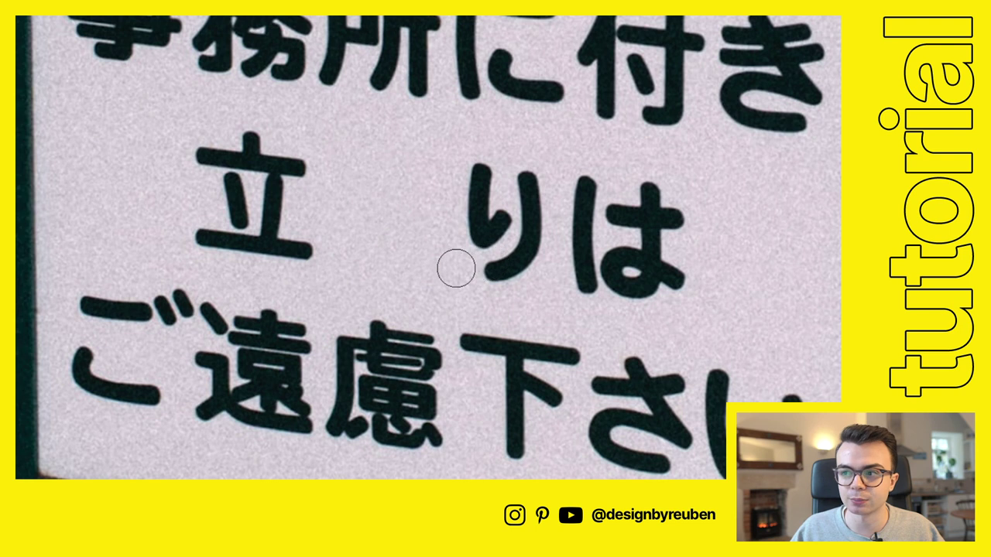
pyautogui.moveTo(473, 160); pyautogui.dragTo(478, 208)
pyautogui.moveTo(386, 234)
pyautogui.mouseDown()
pyautogui.moveTo(407, 251)
pyautogui.moveTo(385, 259)
pyautogui.mouseUp()
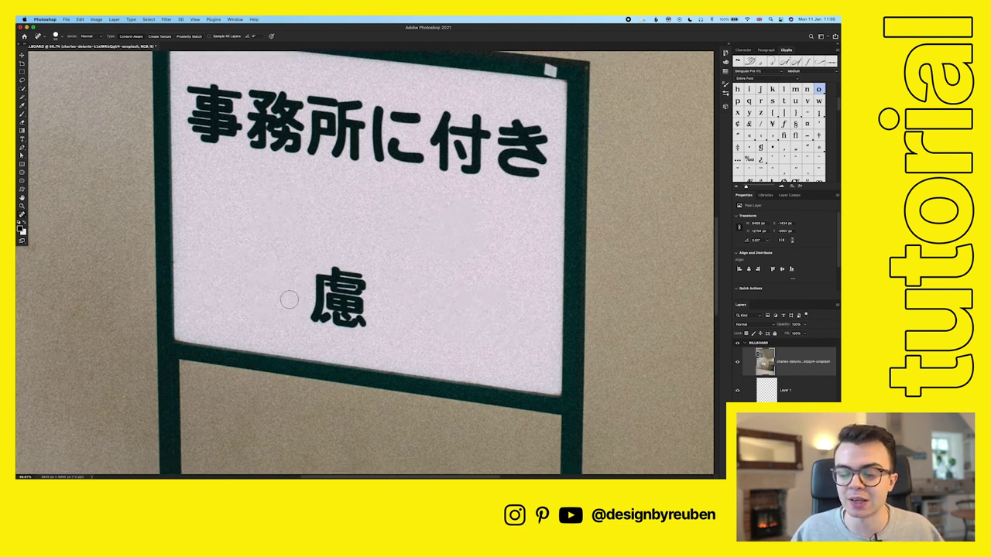
pyautogui.moveTo(322, 280)
pyautogui.mouseDown()
pyautogui.moveTo(364, 280)
pyautogui.moveTo(314, 283)
pyautogui.moveTo(319, 302)
pyautogui.mouseUp()
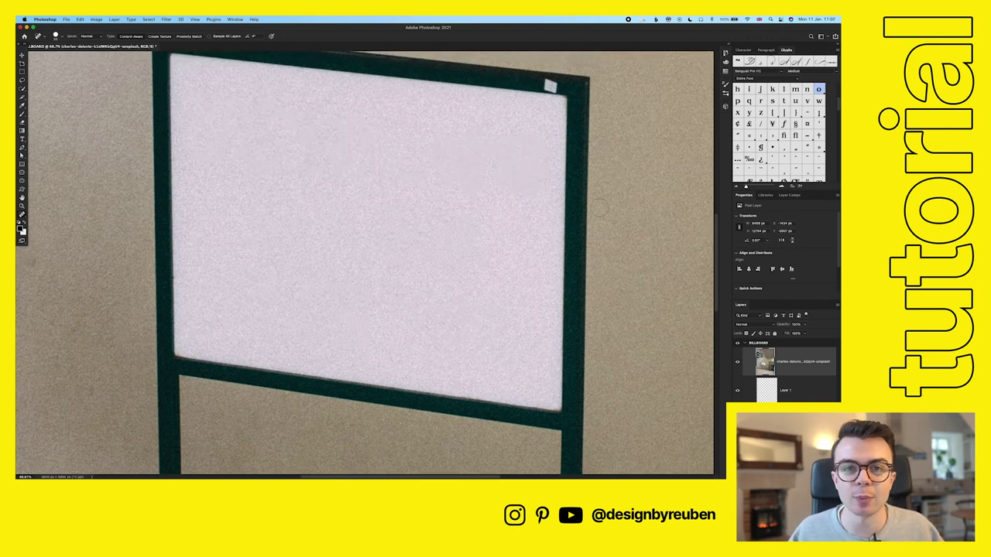
# Draw a rectangle of about 2343 × 1898 px covering the blank sign and its green frame.
pyautogui.press('super+minus')
pyautogui.press('super+minus')
pyautogui.press('super+minus')
pyautogui.press('super+minus')
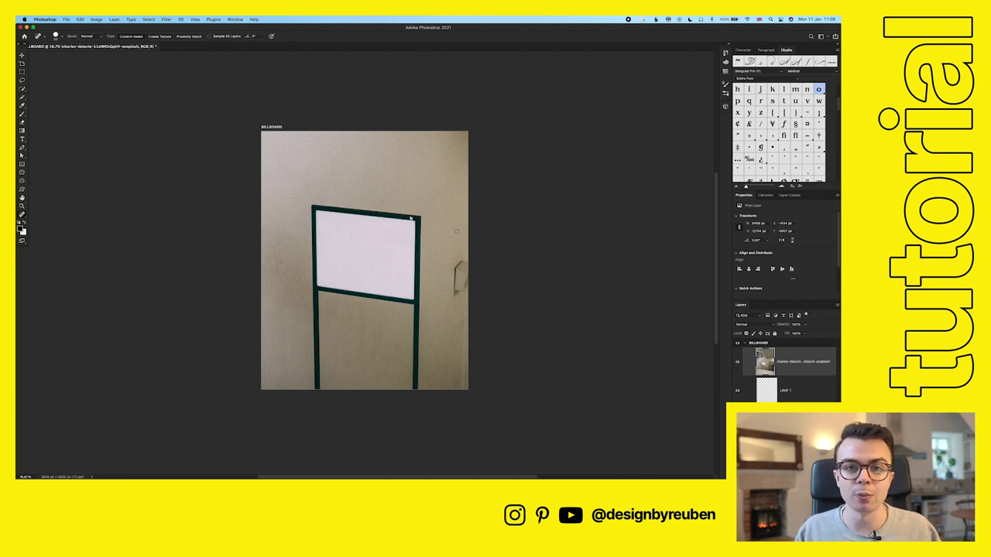
pyautogui.press('super+plus')
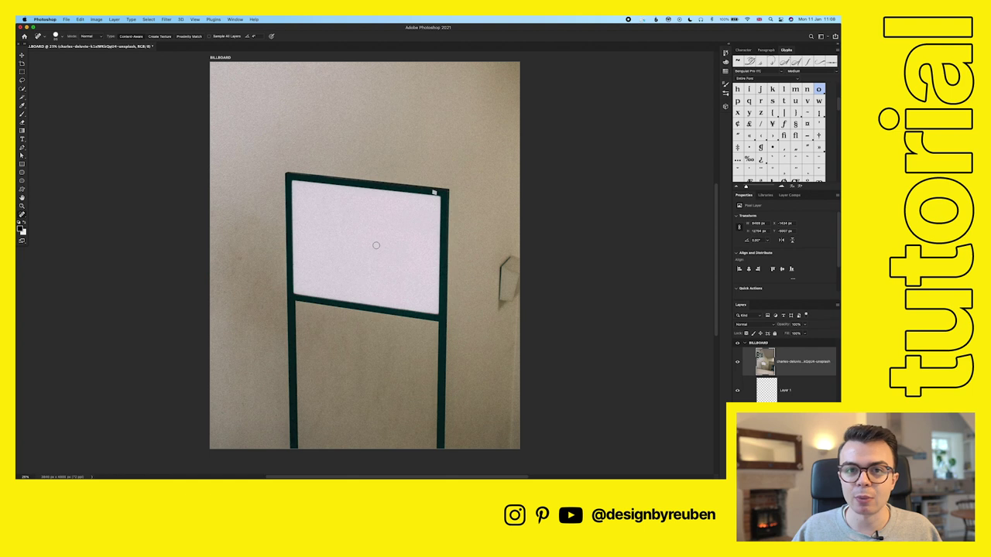
pyautogui.click(22, 56)
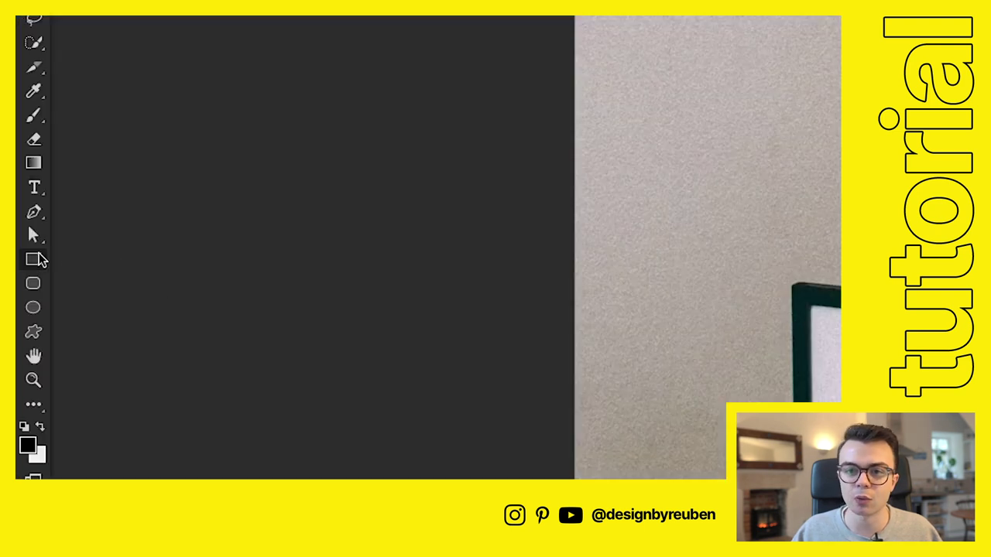
pyautogui.click(39, 260)
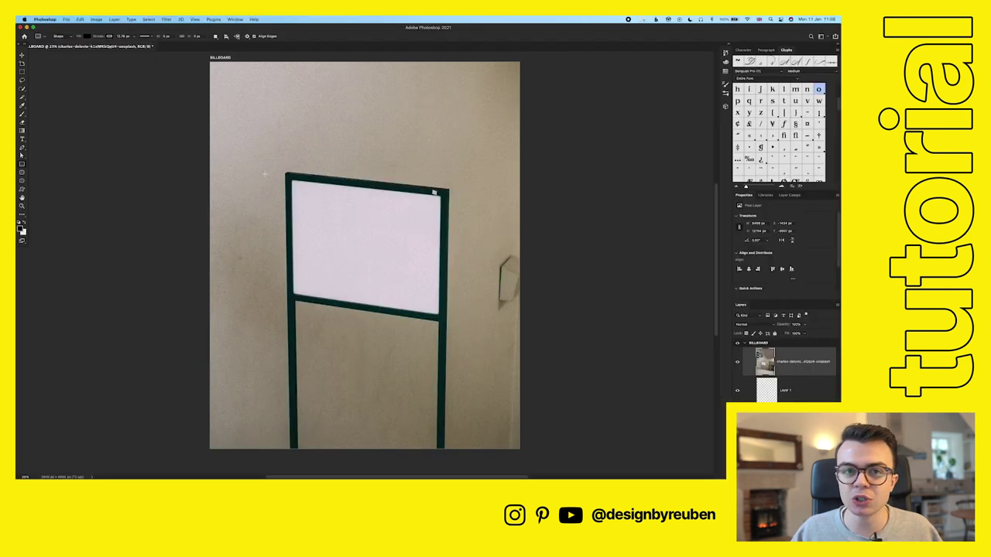
pyautogui.moveTo(254, 165); pyautogui.dragTo(442, 317)
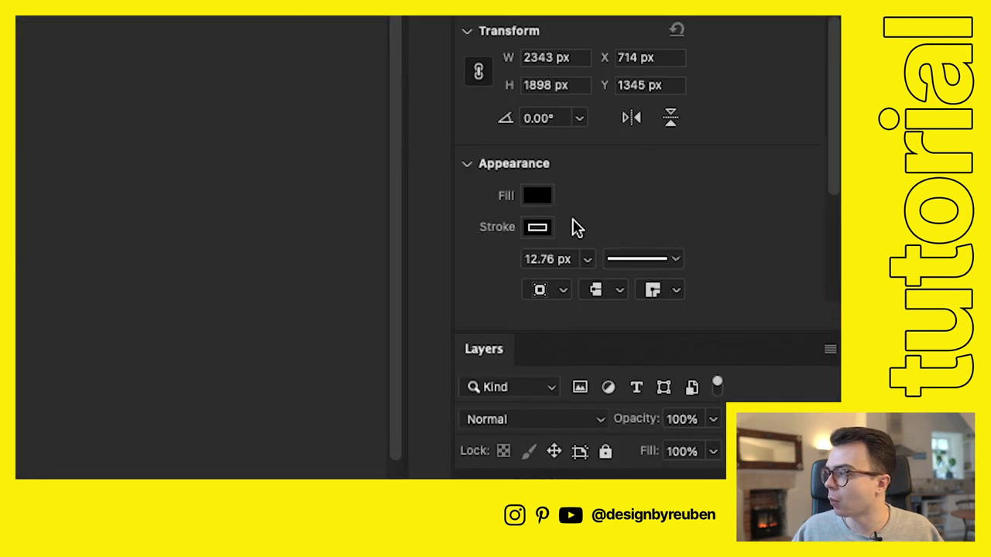
# Give the rectangle a white fill and no stroke.
pyautogui.click(539, 197)
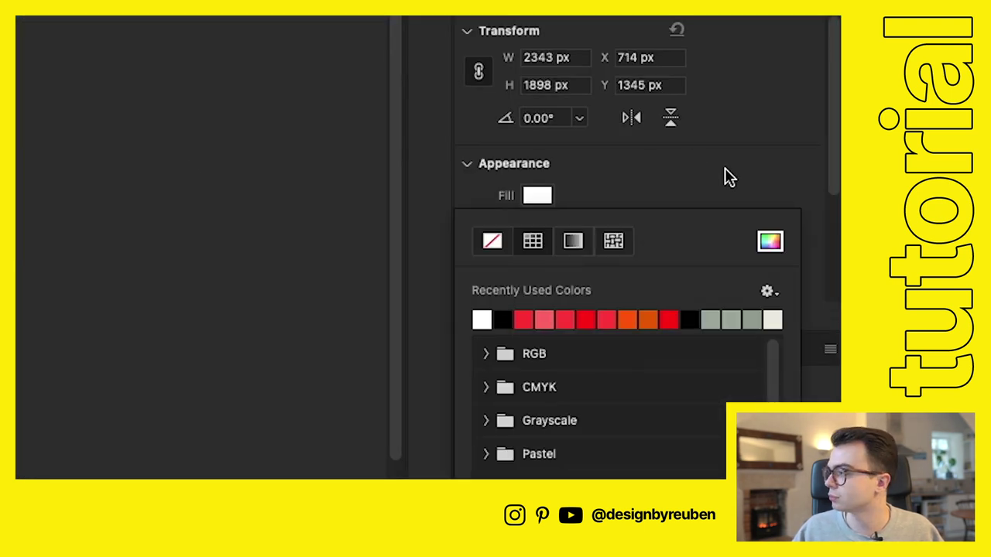
pyautogui.click(698, 165)
pyautogui.click(537, 229)
pyautogui.click(494, 272)
pyautogui.click(657, 200)
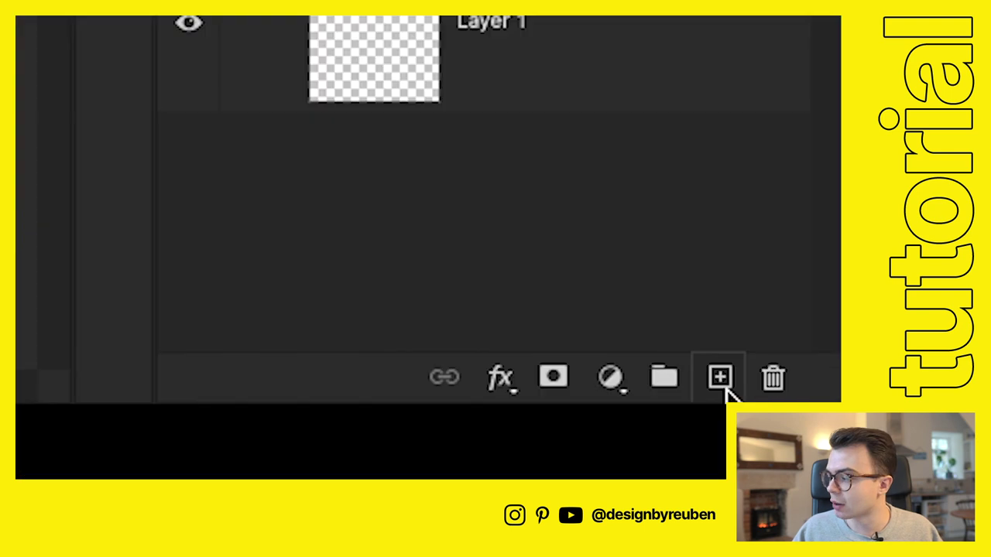
# Add a new layer and place the red heading "TEXT" on the white rectangle in Benguiat Pro ITC.
pyautogui.click(719, 380)
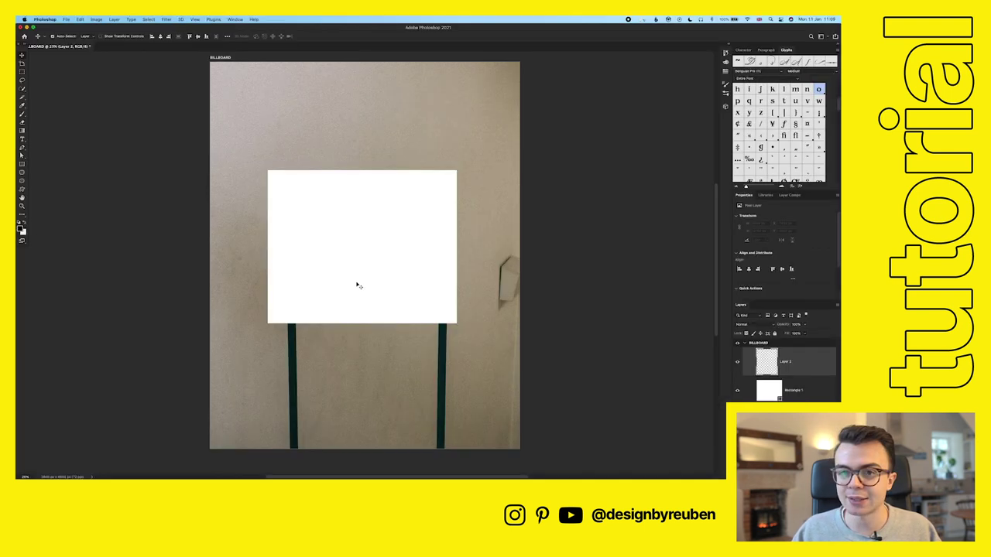
pyautogui.press('t')
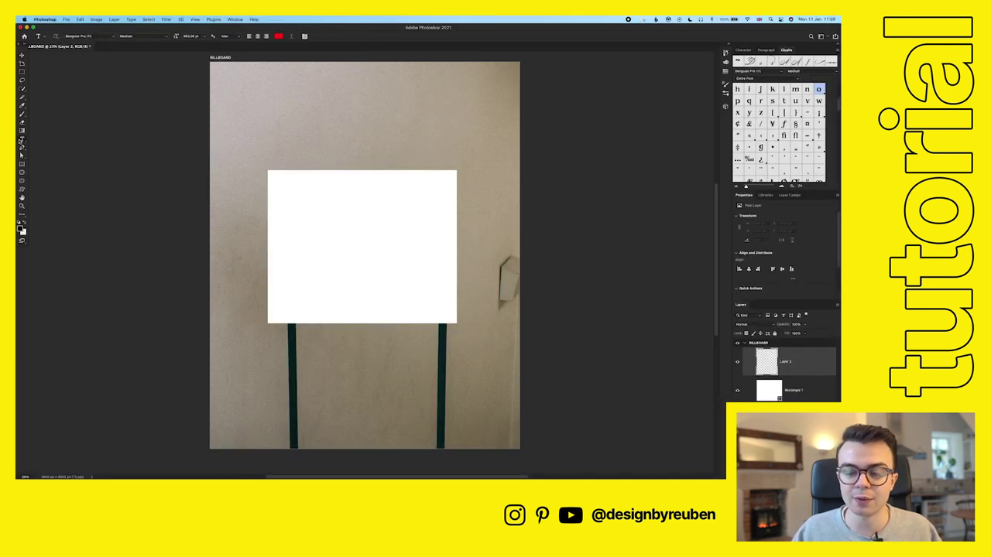
pyautogui.click(339, 202)
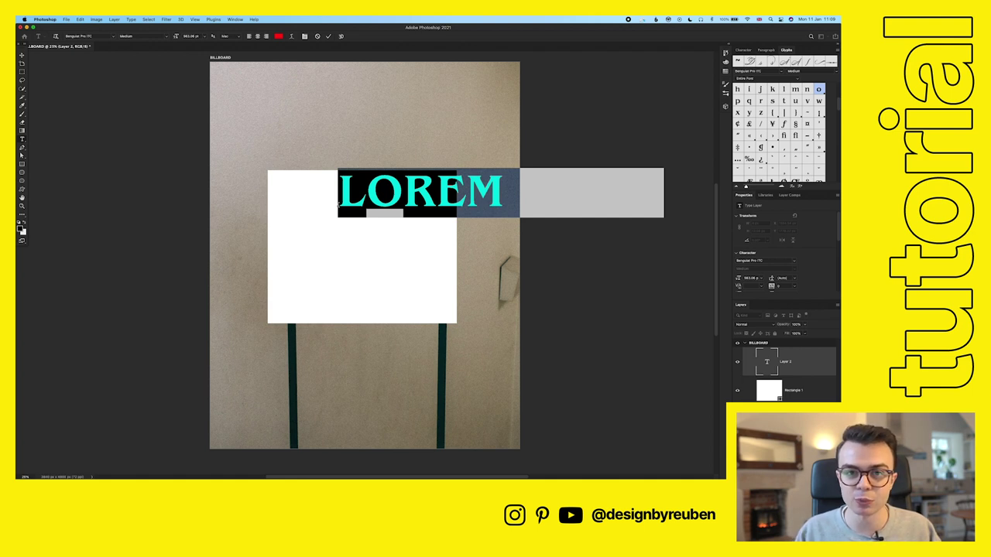
pyautogui.write('TEXT')
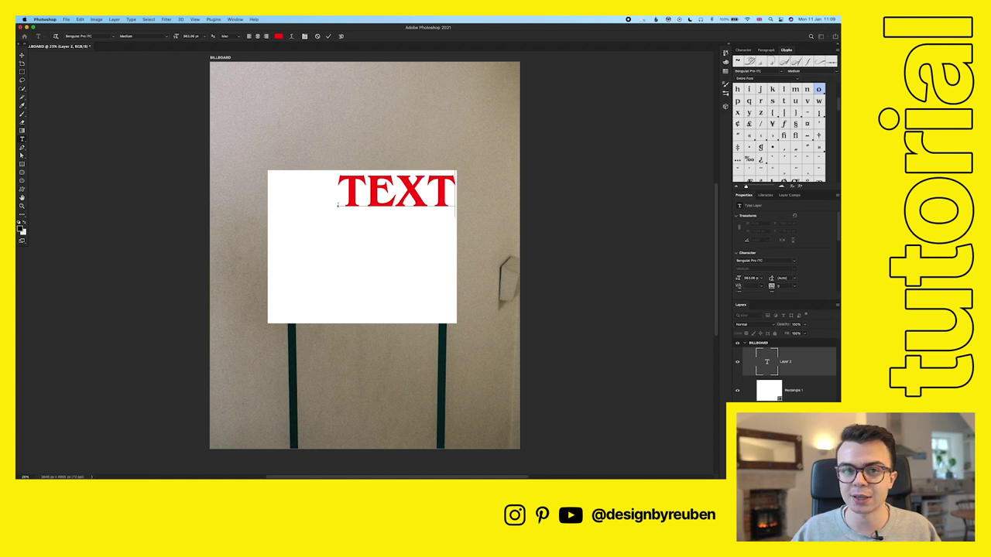
pyautogui.hotkey('ctrl', 'Return')
# Move the heading to the middle of the white rectangle and align their horizontal centres.
pyautogui.moveTo(406, 197); pyautogui.dragTo(376, 249)
pyautogui.keyDown('shift'); pyautogui.click(808, 396); pyautogui.keyUp('shift')
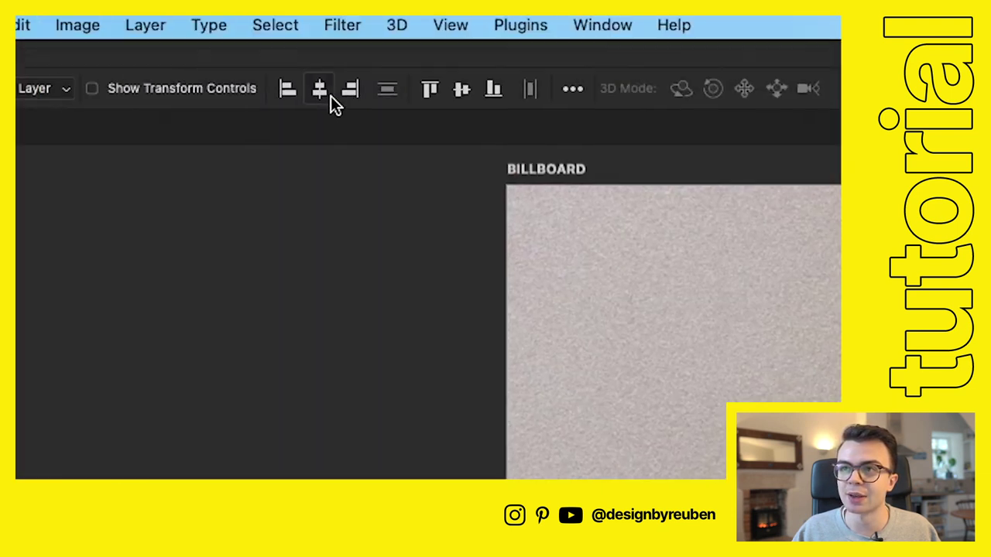
pyautogui.click(329, 95)
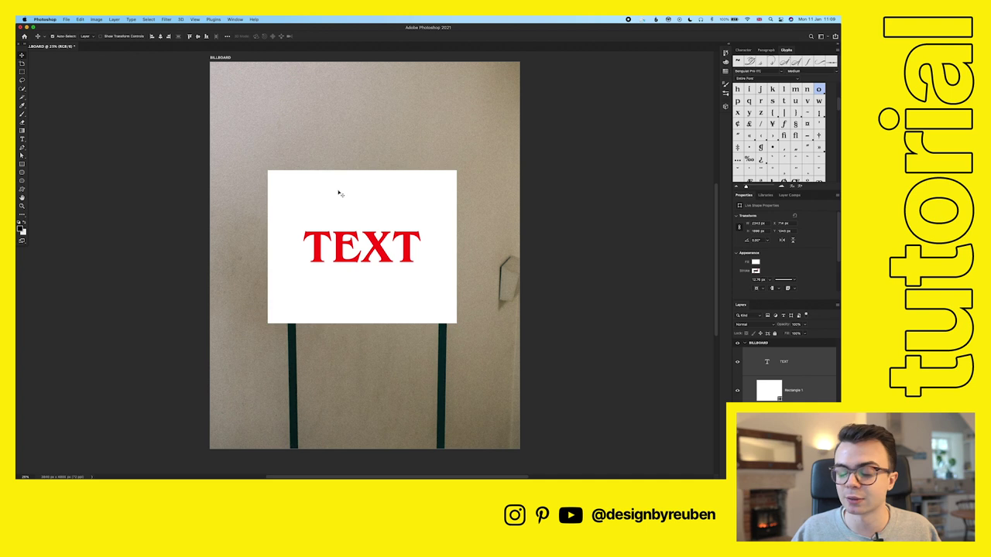
# Recolour the heading dark green by sampling the colour of the sign's post.
pyautogui.click(737, 372)
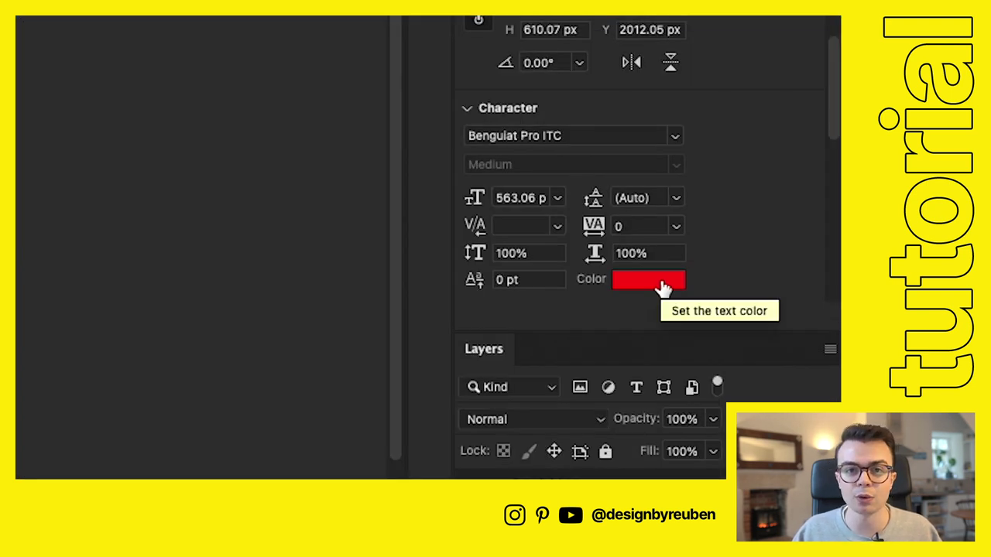
pyautogui.click(658, 281)
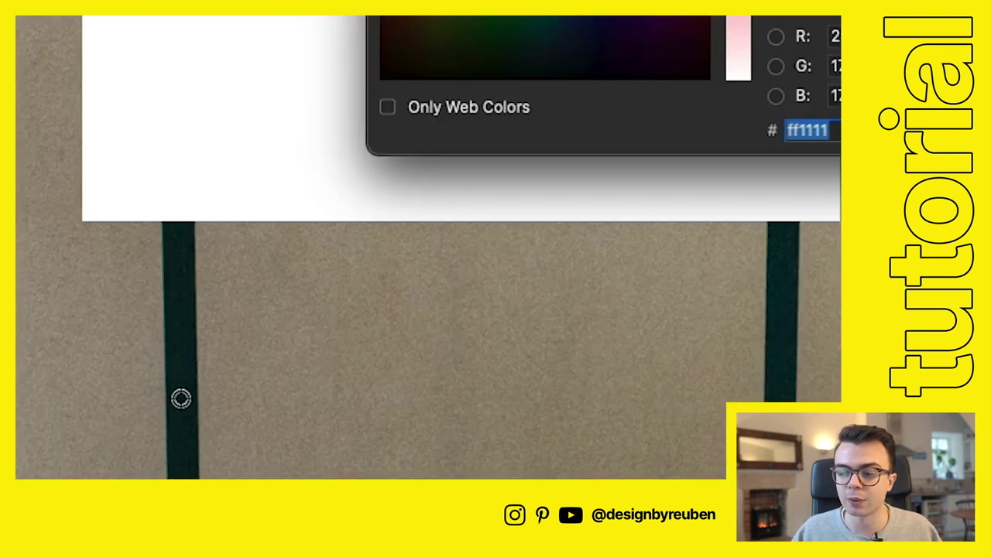
pyautogui.click(184, 410)
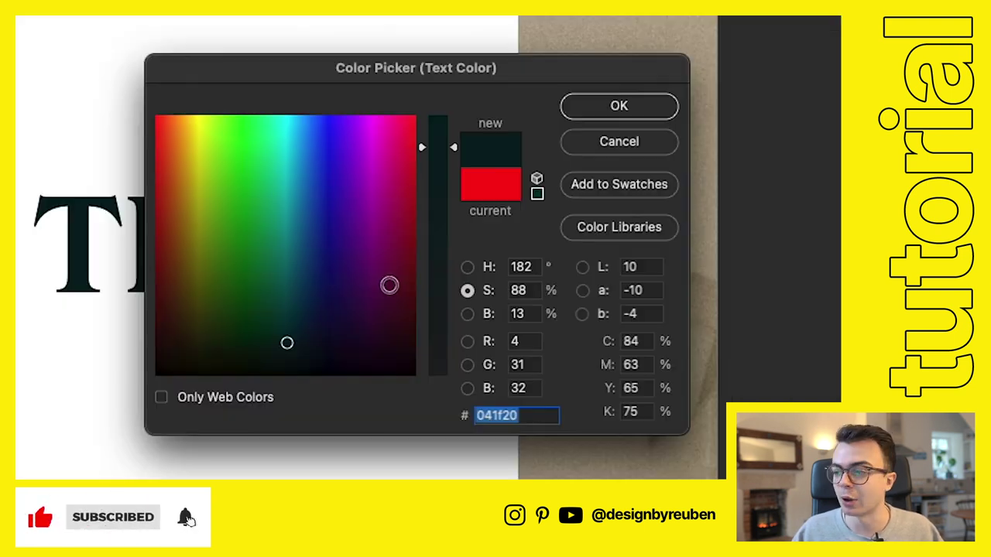
pyautogui.moveTo(416, 260); pyautogui.dragTo(343, 288)
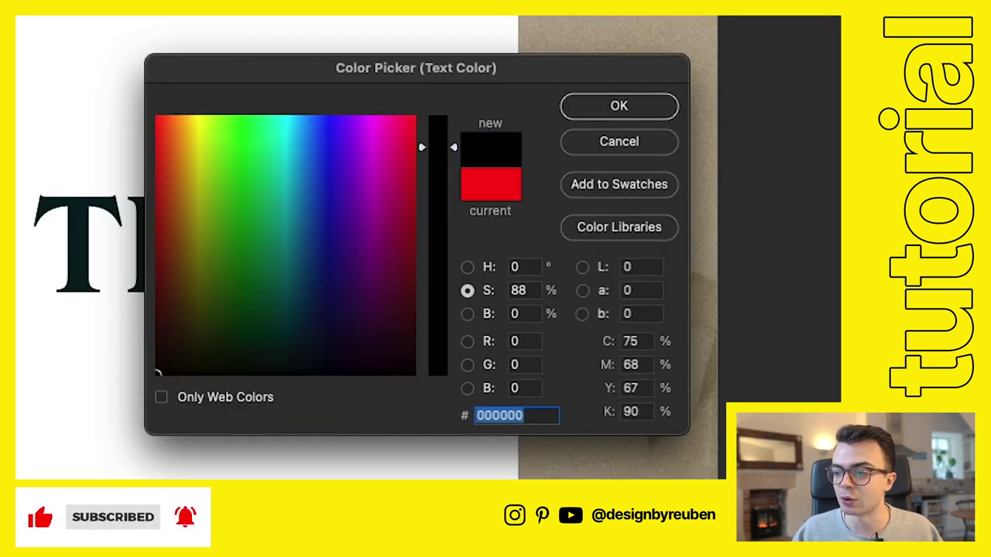
pyautogui.moveTo(435, 179); pyautogui.dragTo(435, 115)
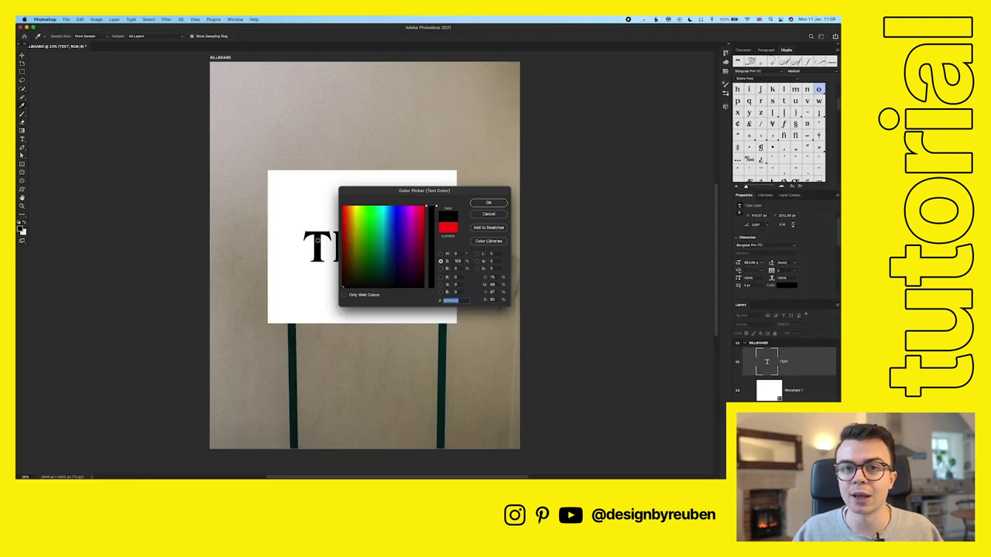
pyautogui.click(292, 400)
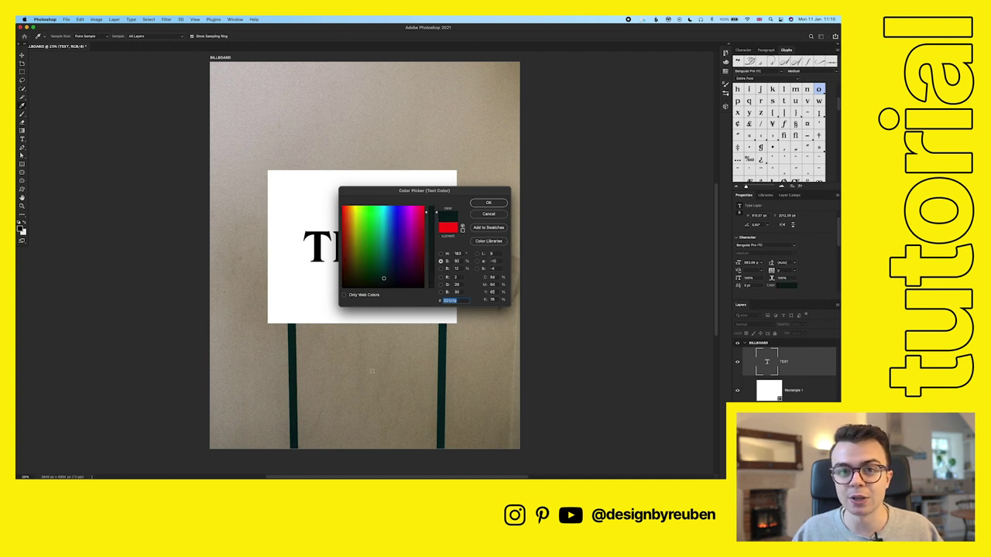
pyautogui.click(488, 202)
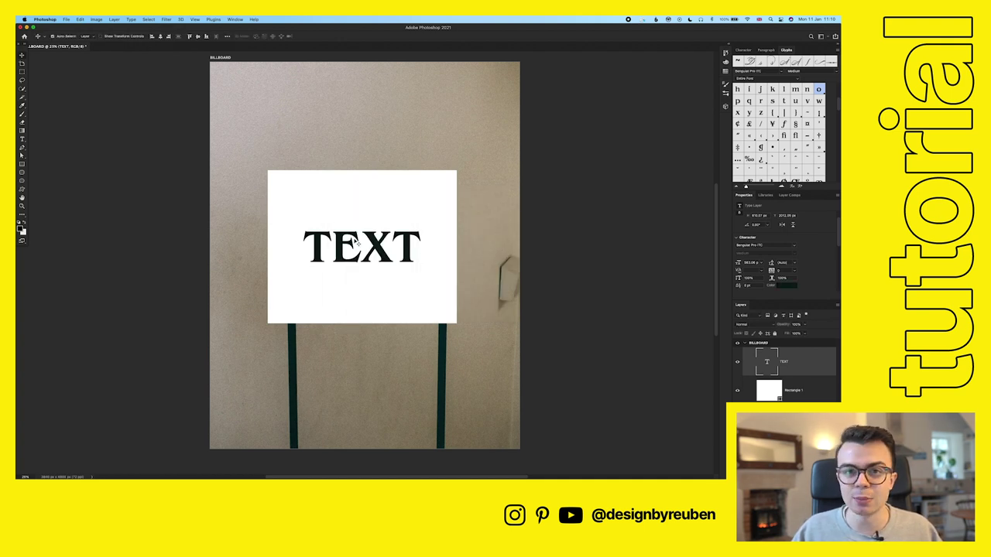
# Convert the TEXT and Rectangle 1 layers together into one smart object.
pyautogui.click(814, 387)
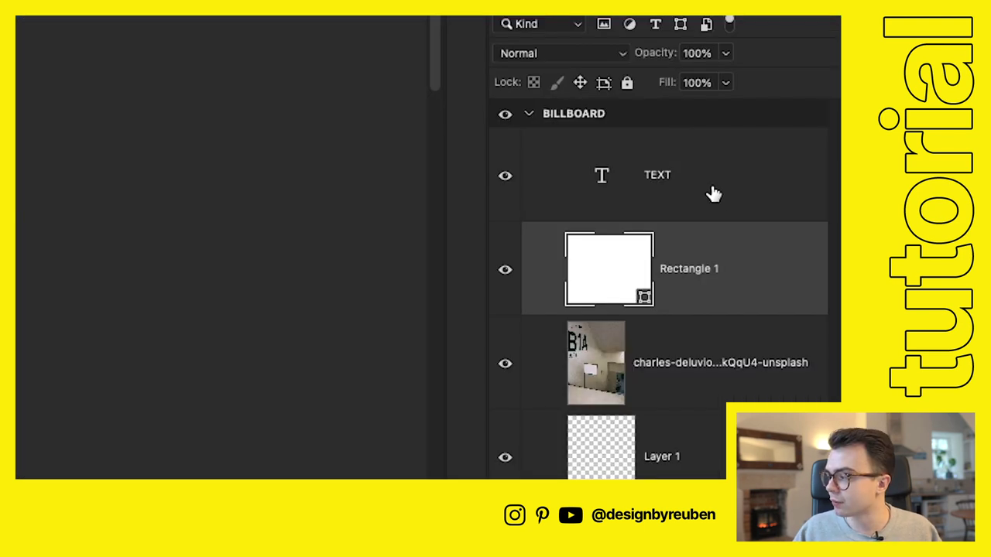
pyautogui.keyDown('shift'); pyautogui.click(801, 368); pyautogui.keyUp('shift')
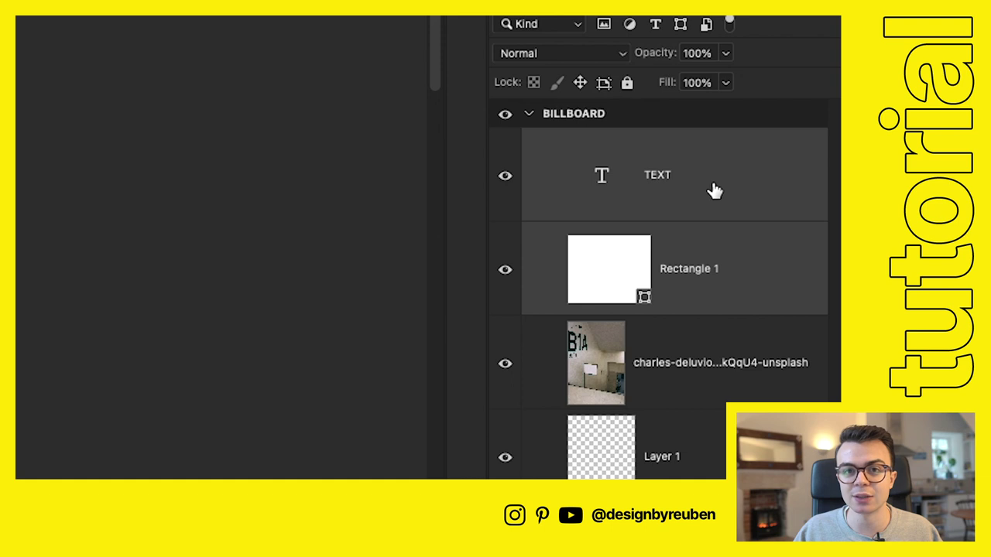
pyautogui.rightClick(718, 189)
pyautogui.scroll(10, 715, 219)
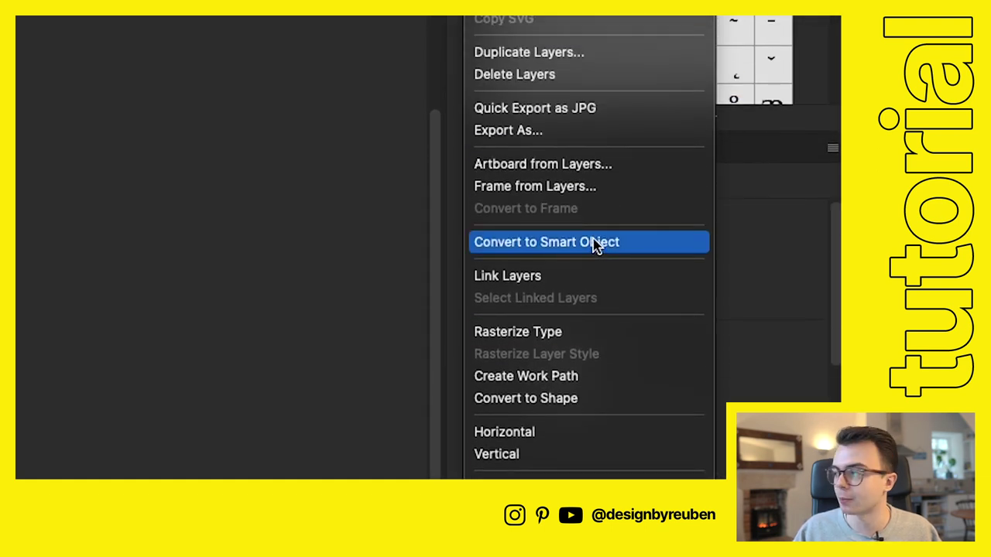
pyautogui.click(594, 245)
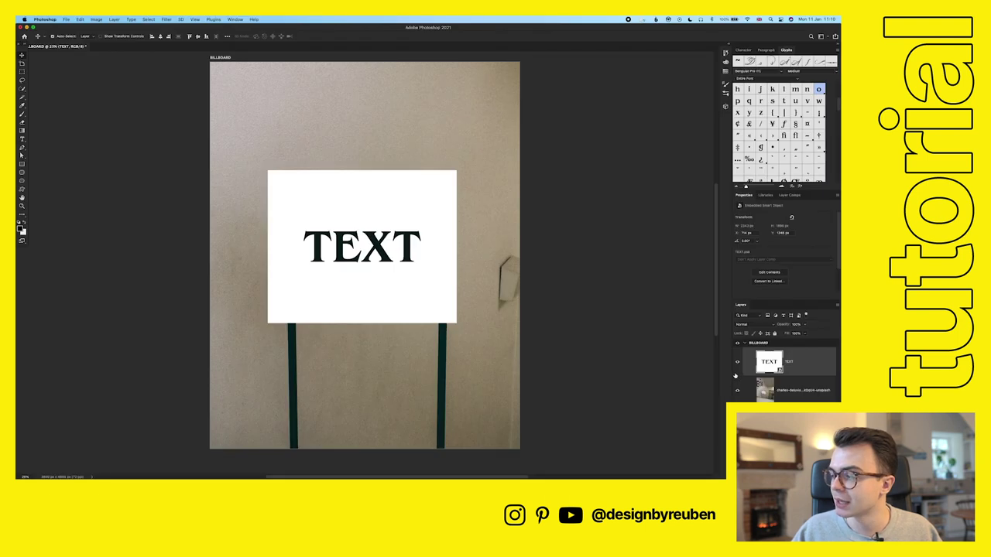
# Compare the sign with the TEXT smart object hidden and shown, and inspect the smart object's editable contents before closing them.
pyautogui.click(737, 362)
pyautogui.click(738, 362)
pyautogui.click(739, 362)
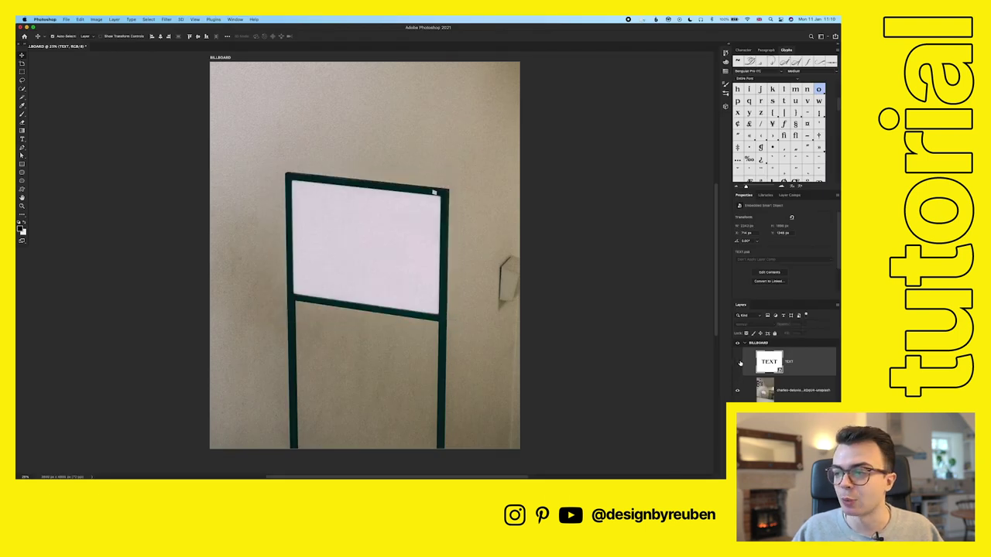
pyautogui.click(738, 362)
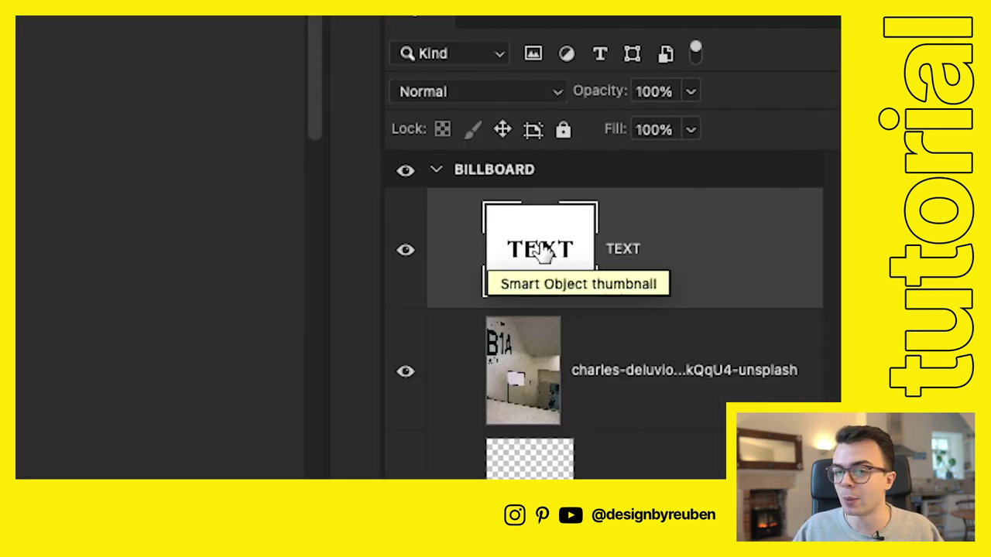
pyautogui.doubleClick(769, 363)
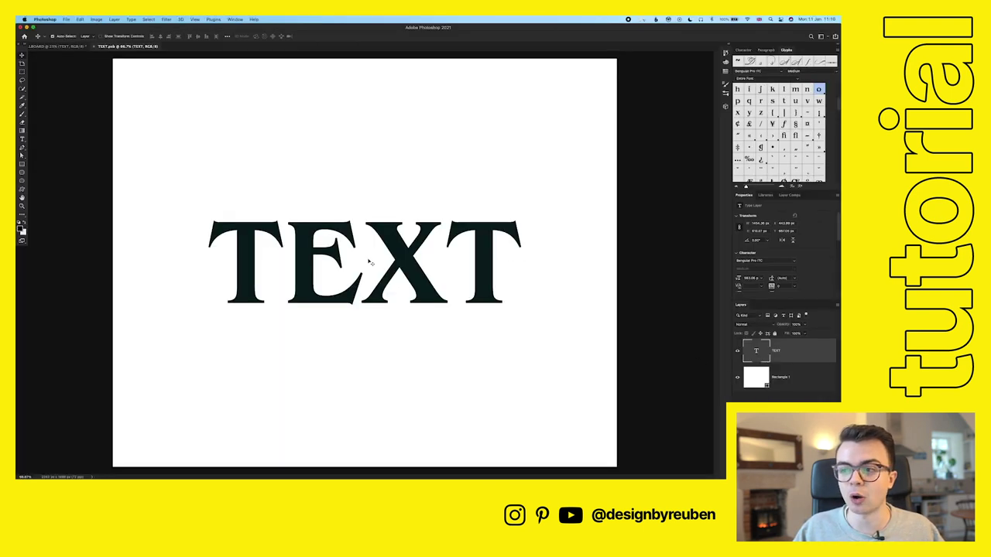
pyautogui.doubleClick(356, 266)
pyautogui.click(94, 47)
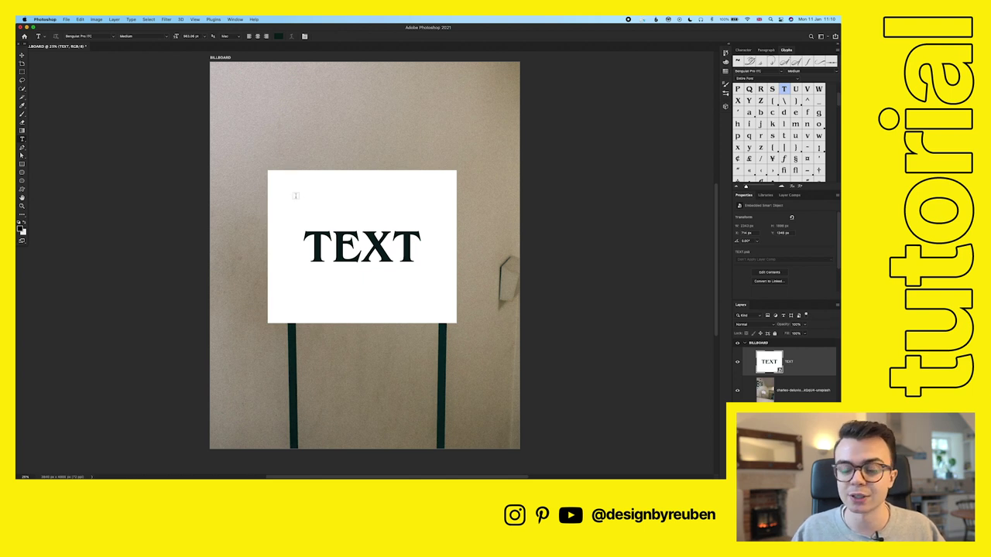
# Start a free transform of the TEXT smart object, undo a trial corner adjustment and switch to Distort.
pyautogui.click(22, 56)
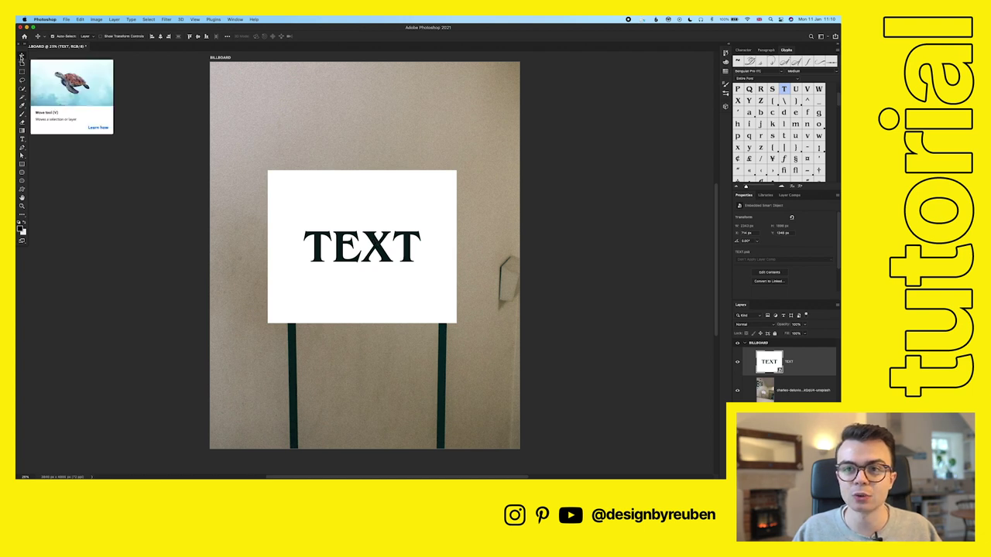
pyautogui.press('super+t')
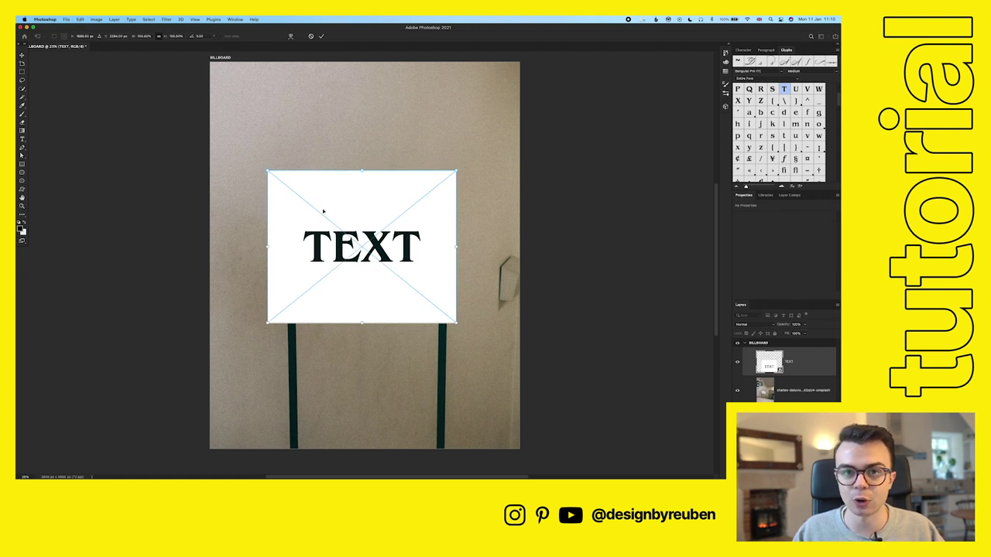
pyautogui.moveTo(464, 164); pyautogui.dragTo(444, 163)
pyautogui.press('super+z')
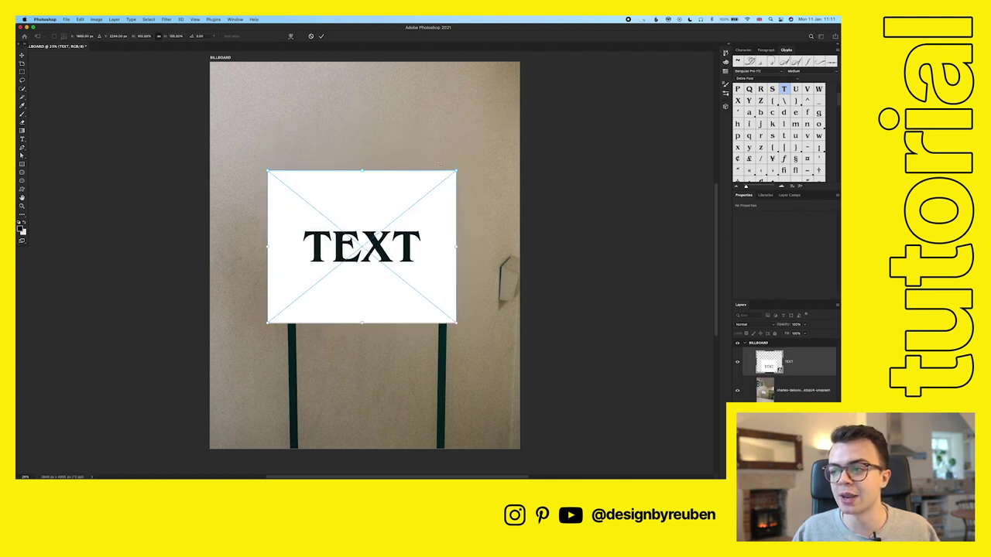
pyautogui.rightClick(390, 212)
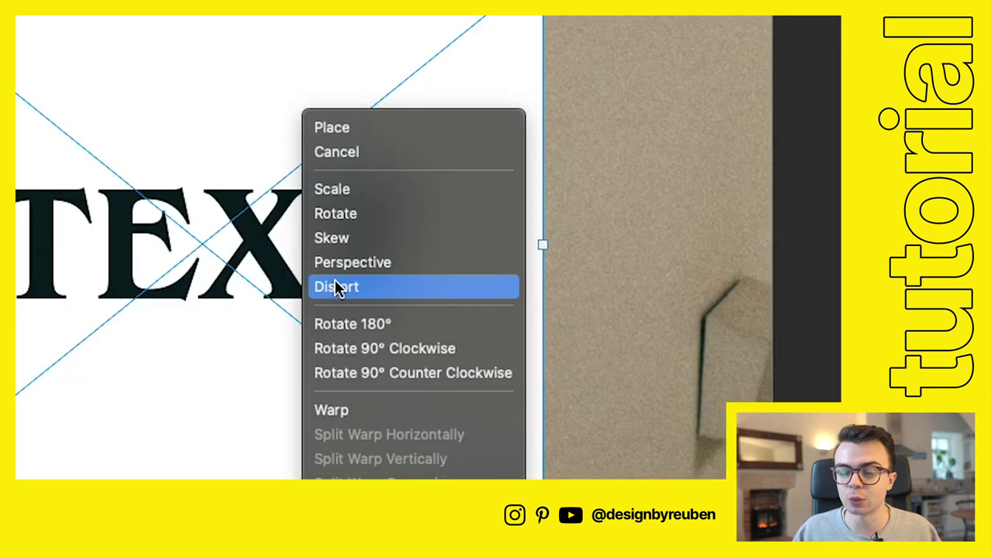
pyautogui.click(335, 286)
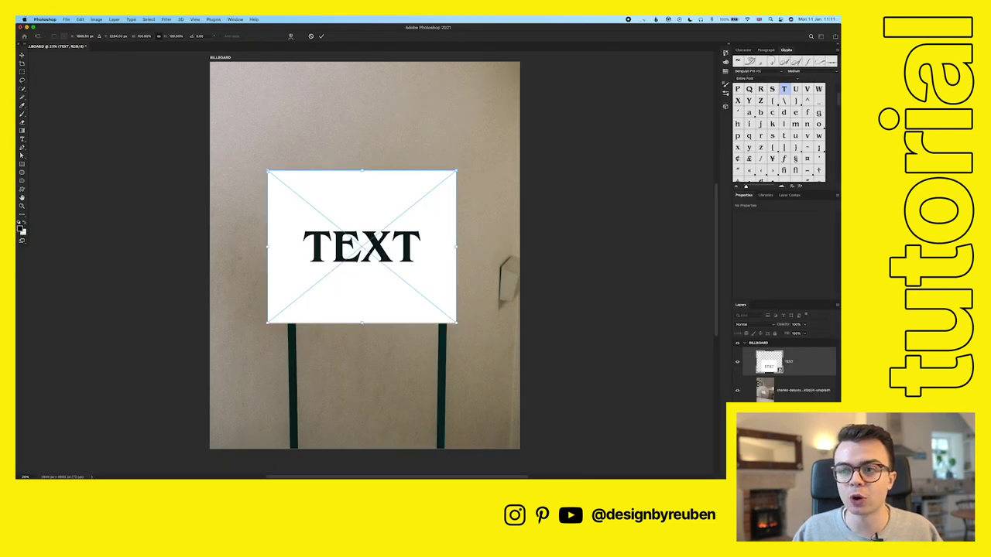
# Try distorting the two upper corners of the smart object and undo both adjustments.
pyautogui.moveTo(268, 171)
pyautogui.mouseDown()
pyautogui.moveTo(284, 228)
pyautogui.moveTo(274, 167)
pyautogui.mouseUp()
pyautogui.moveTo(456, 171); pyautogui.dragTo(435, 195)
pyautogui.press('super+z')
pyautogui.press('super+z')
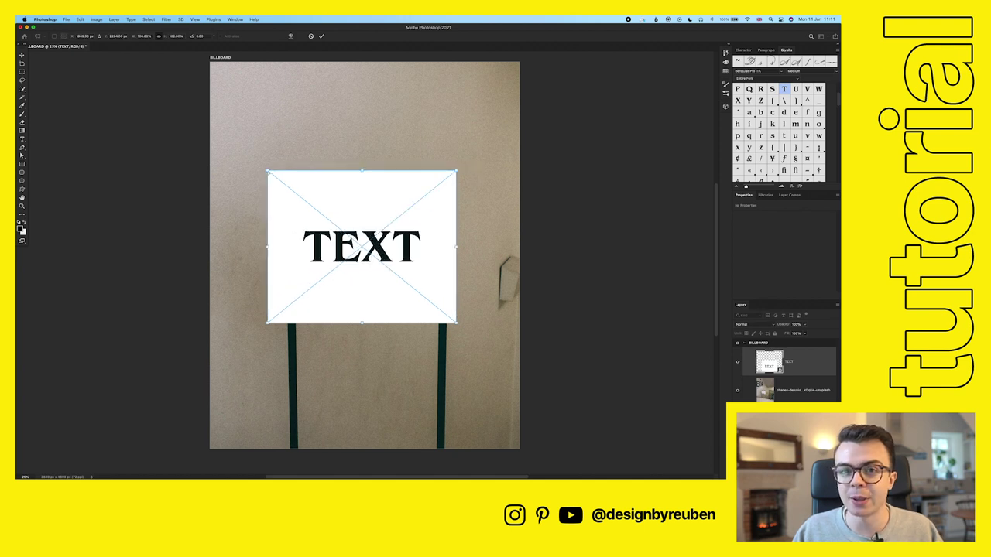
# Distort all four corners of the smart object to match the sign's white face inside the green frame and apply the transform.
pyautogui.moveTo(268, 171); pyautogui.dragTo(292, 178)
pyautogui.moveTo(455, 172); pyautogui.dragTo(441, 192)
pyautogui.moveTo(263, 323); pyautogui.dragTo(292, 294)
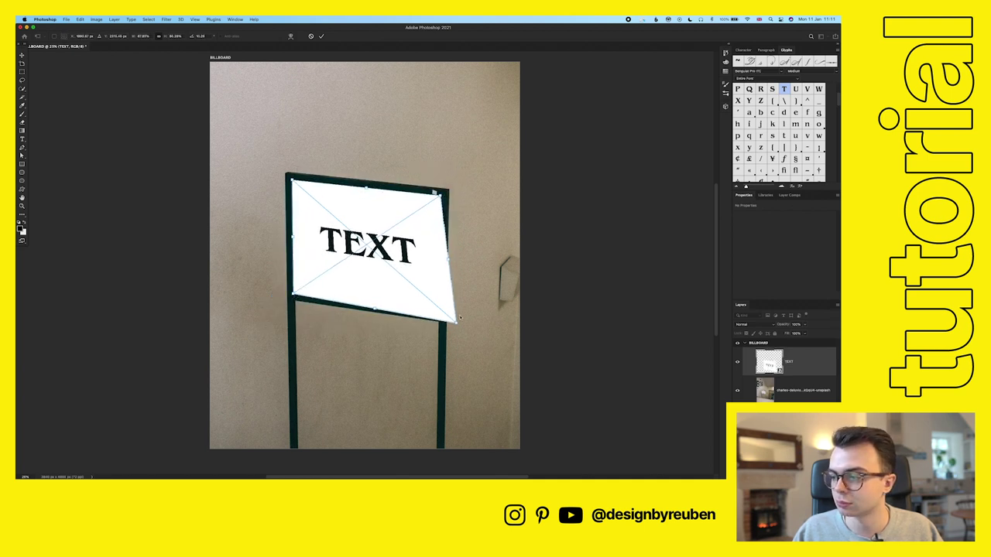
pyautogui.moveTo(456, 323); pyautogui.dragTo(439, 316)
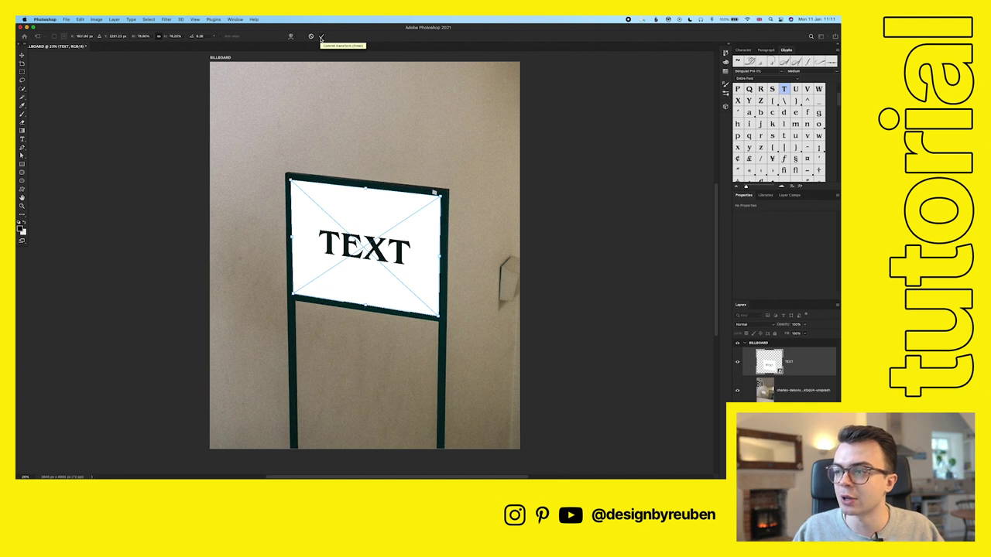
pyautogui.click(321, 37)
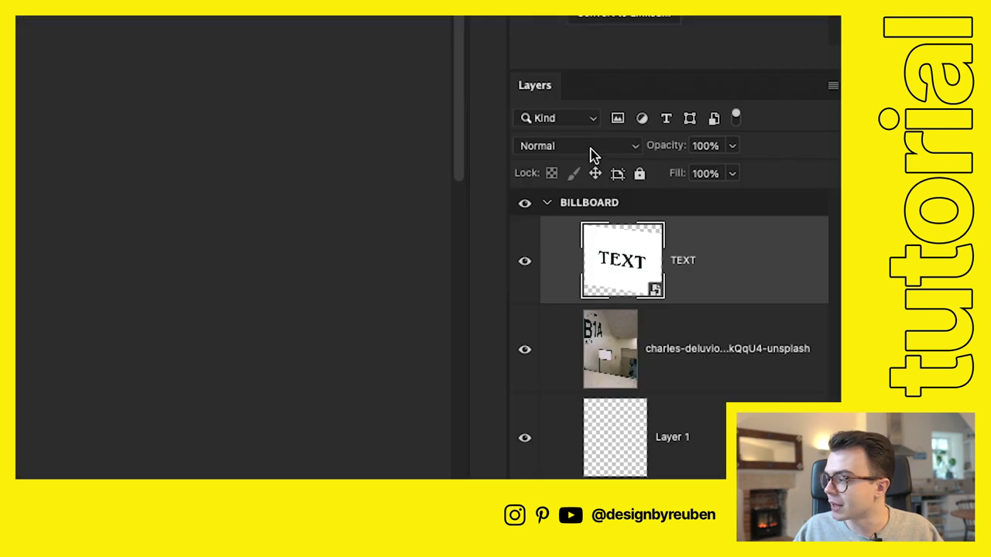
# Set the TEXT smart object's blend mode to Darken and check how it sits on the sign.
pyautogui.click(718, 346)
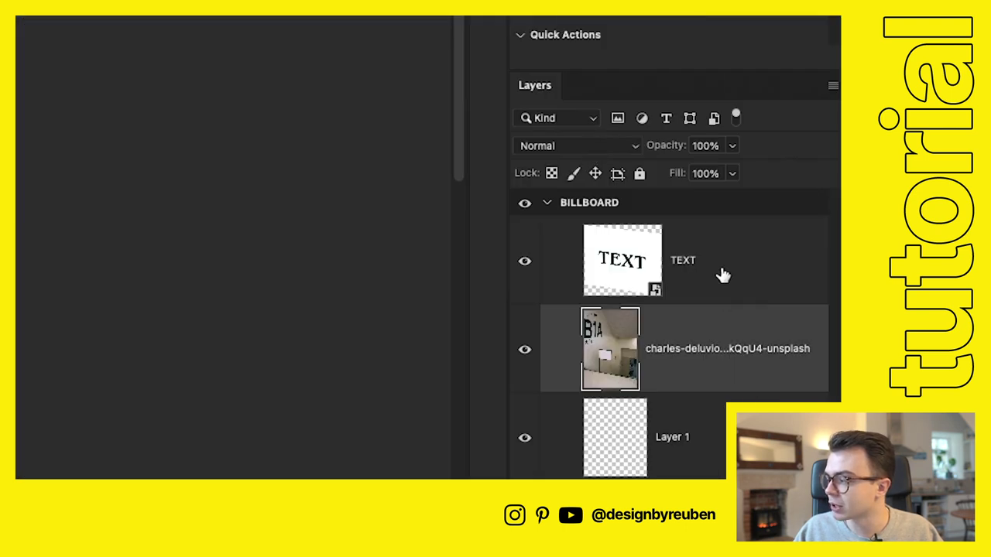
pyautogui.click(722, 276)
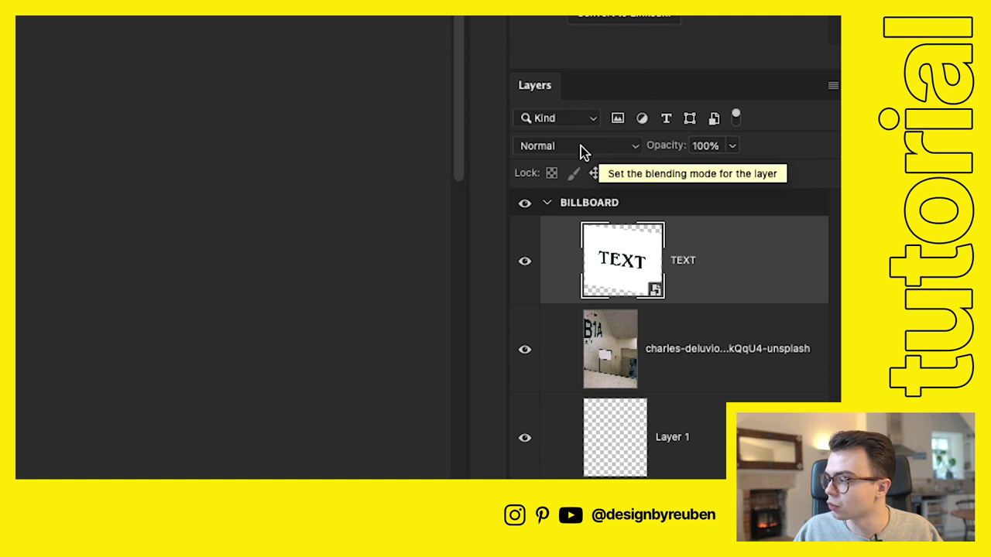
pyautogui.click(580, 146)
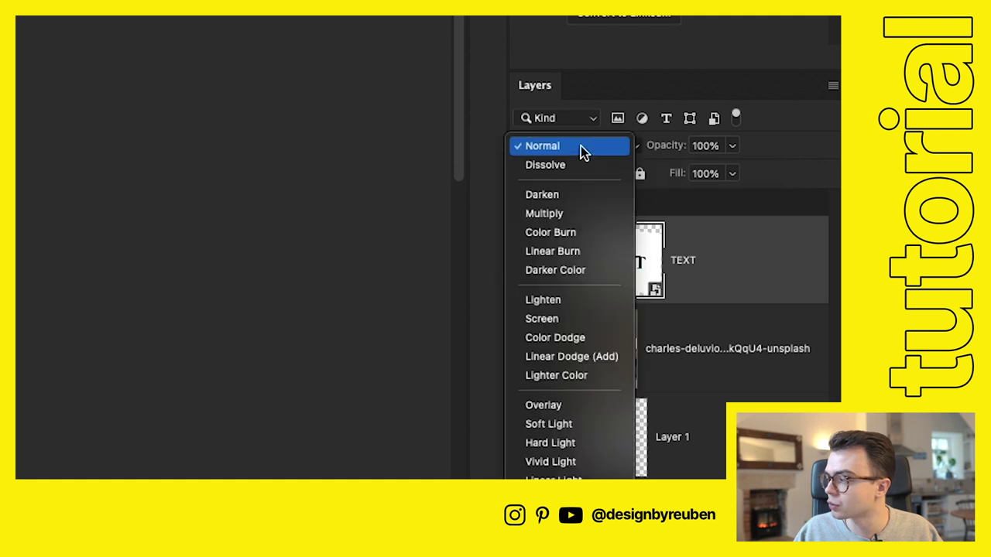
pyautogui.click(574, 194)
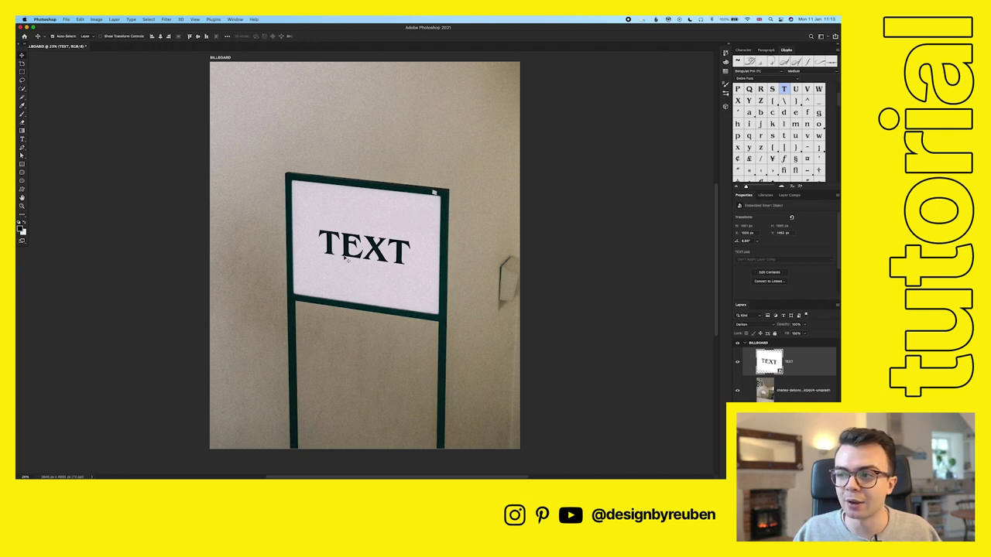
pyautogui.press('super+plus')
pyautogui.press('super+plus')
pyautogui.press('super+plus')
pyautogui.press('super+minus')
pyautogui.press('super+minus')
pyautogui.press('super+minus')
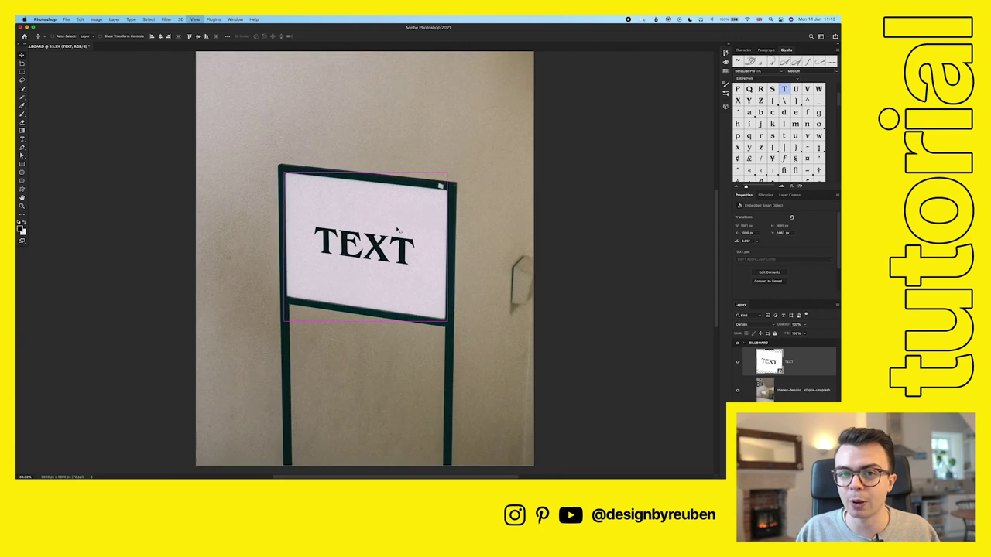
# Open the TEXT smart object's contents and replace its text with INSERT QUOTE HERE, one word per line.
pyautogui.press('super+minus')
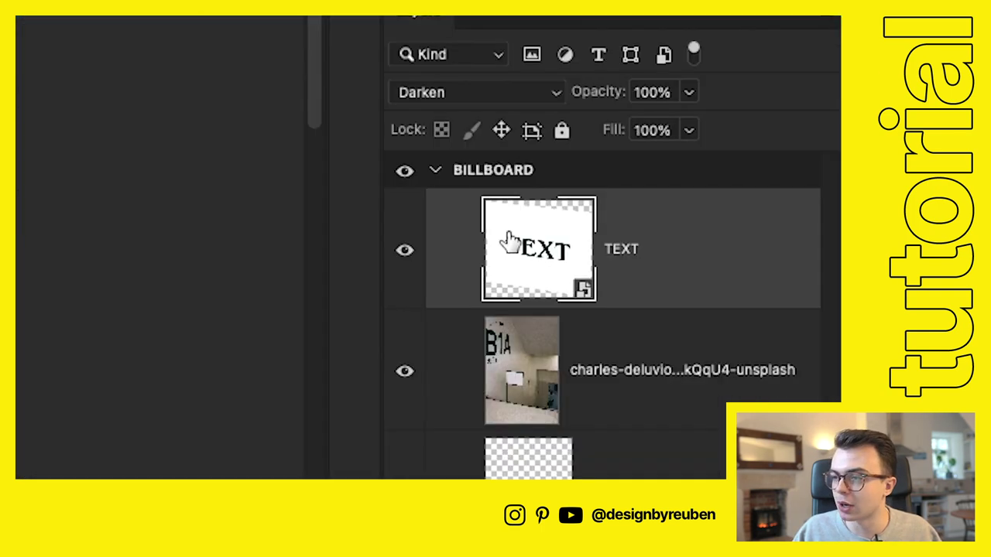
pyautogui.doubleClick(765, 362)
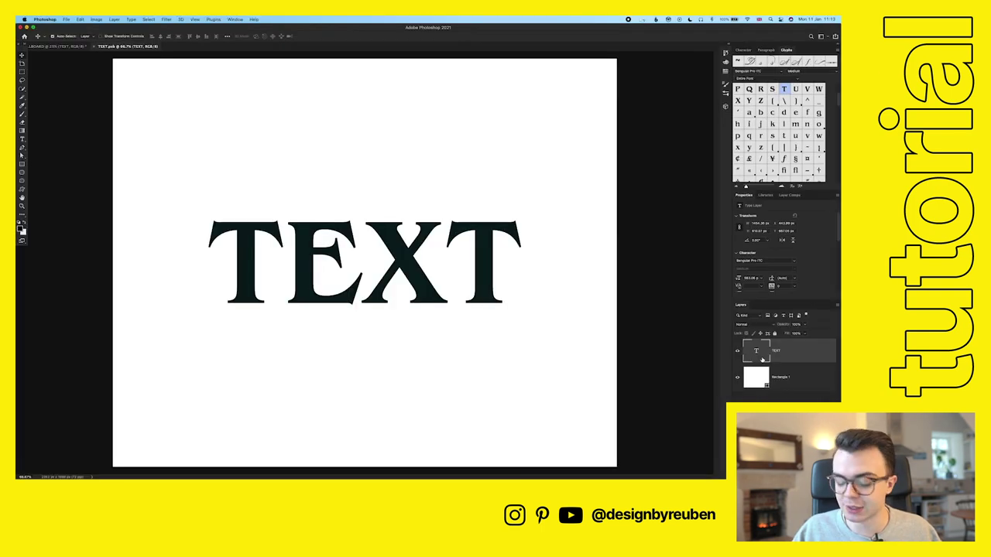
pyautogui.press('t')
pyautogui.moveTo(487, 285); pyautogui.dragTo(190, 281)
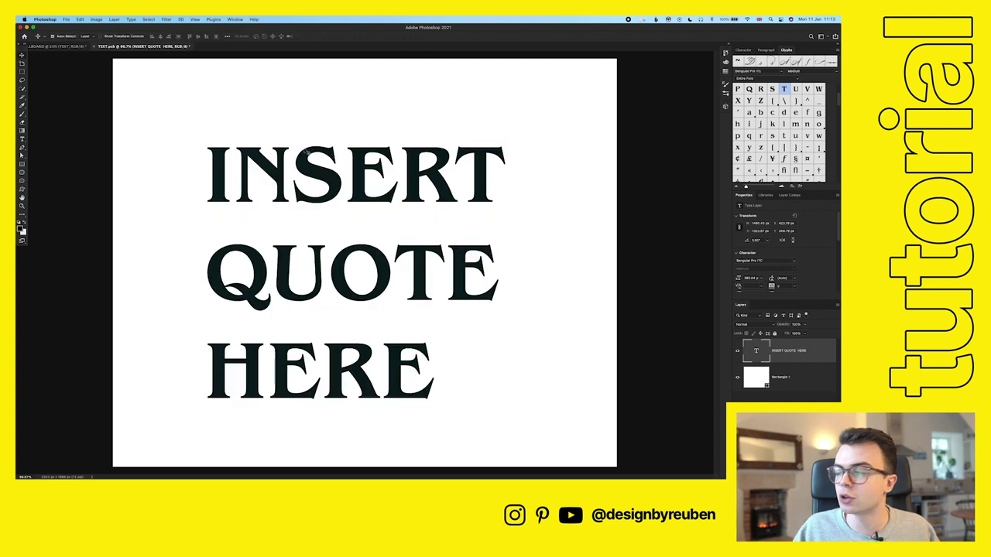
# Centre-align the three lines of the quote text and reposition the block within the white rectangle.
pyautogui.scroll(-5, 759, 279)
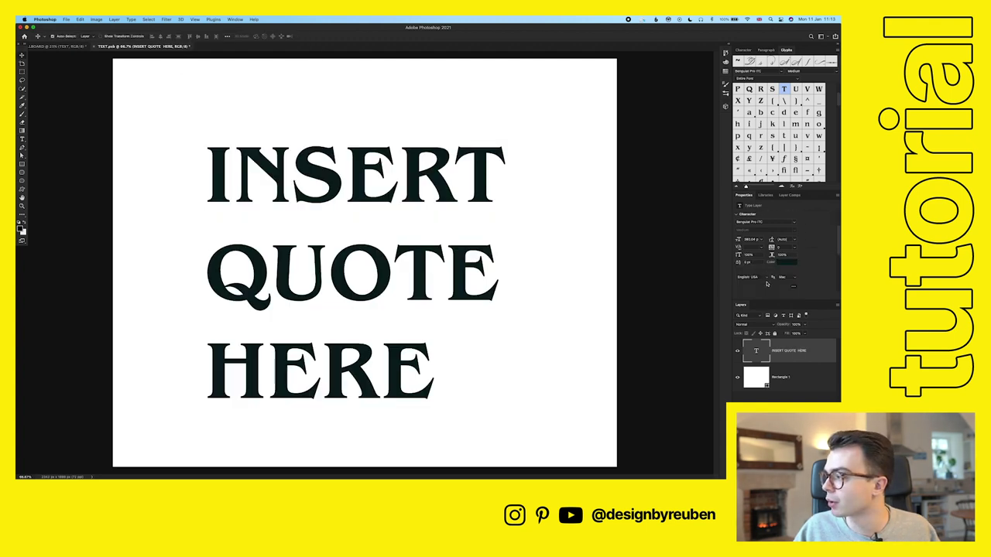
pyautogui.click(746, 291)
pyautogui.moveTo(309, 267); pyautogui.dragTo(414, 267)
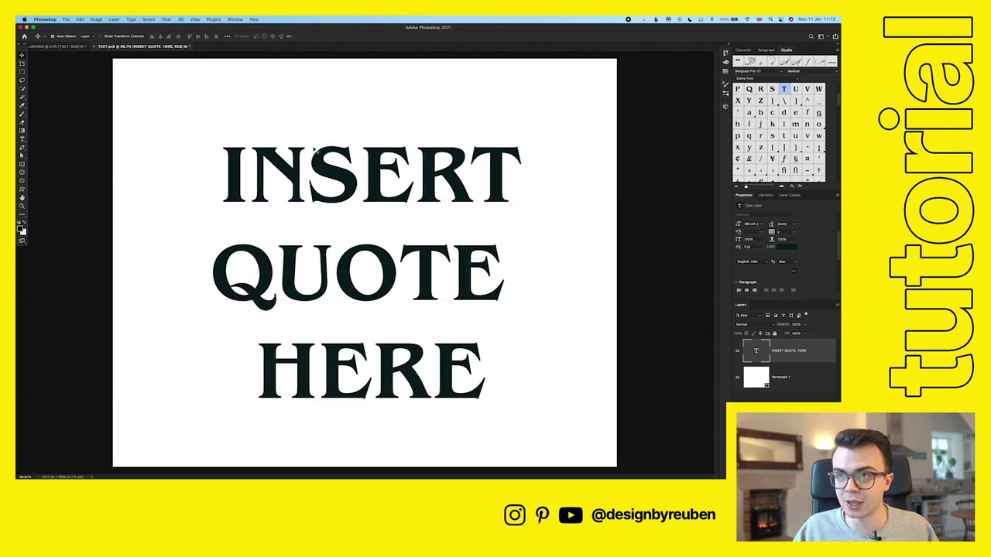
# Align the text's vertical centre with the white rectangle and close the saved smart object to update the billboard.
pyautogui.click(645, 364)
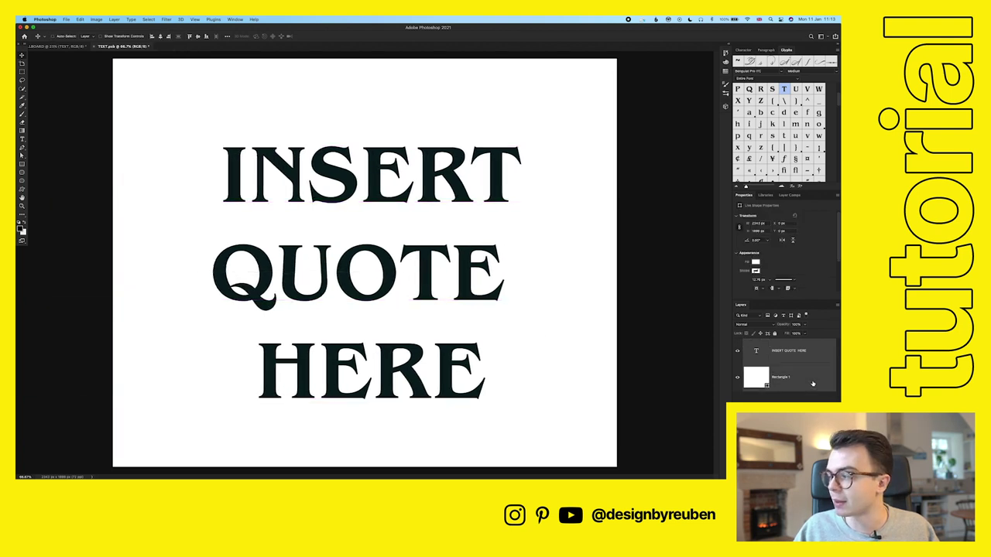
pyautogui.click(198, 37)
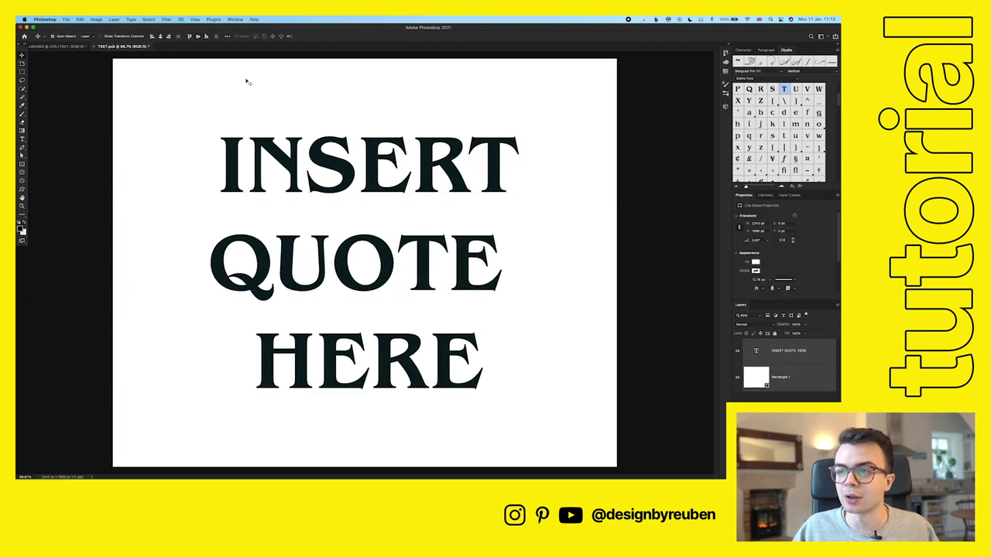
pyautogui.click(99, 47)
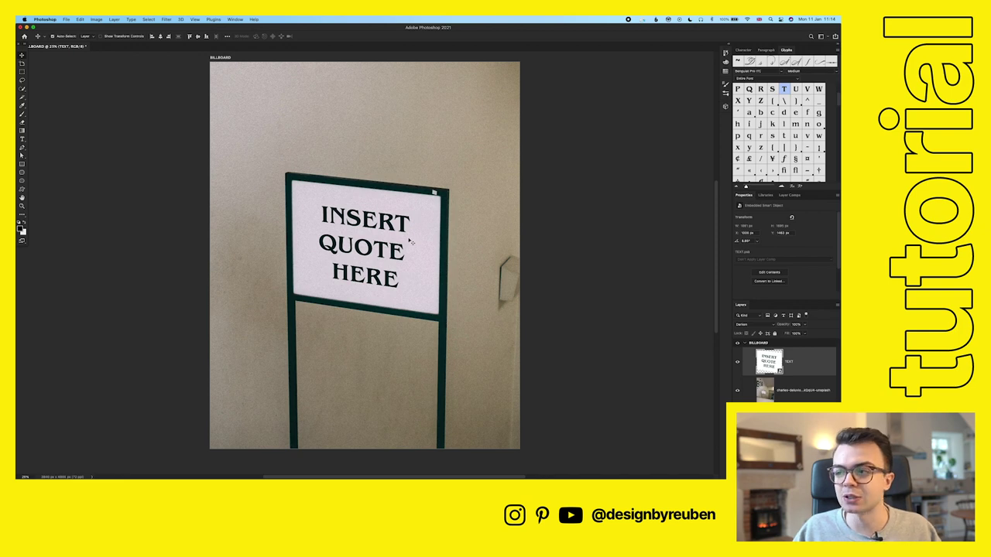
# Examine the lettering on the sign up close, comparing its edges and texture with the photo's grain.
pyautogui.press('super+plus')
pyautogui.press('super+plus')
pyautogui.press('super+plus')
pyautogui.press('super+plus')
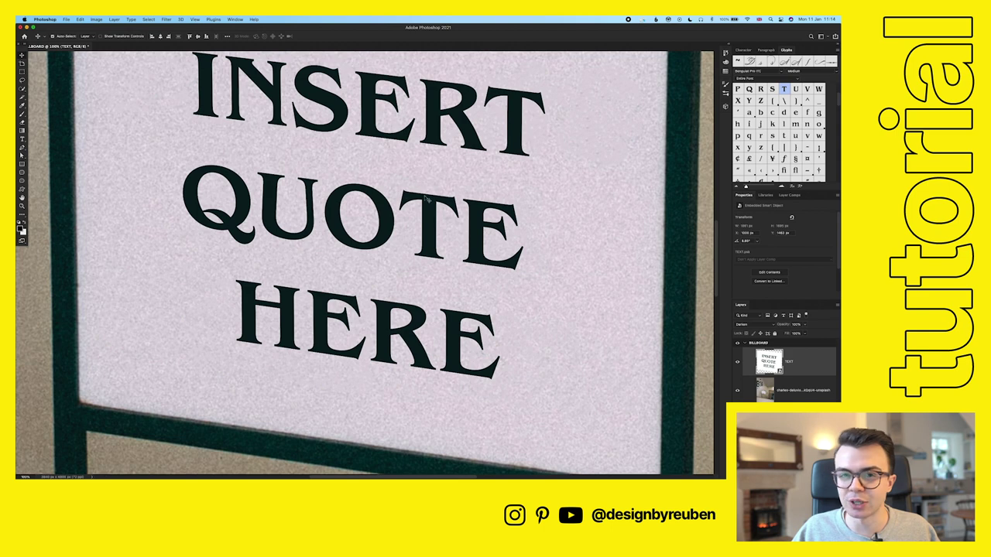
pyautogui.press('super+minus')
pyautogui.press('super+minus')
pyautogui.press('super+minus')
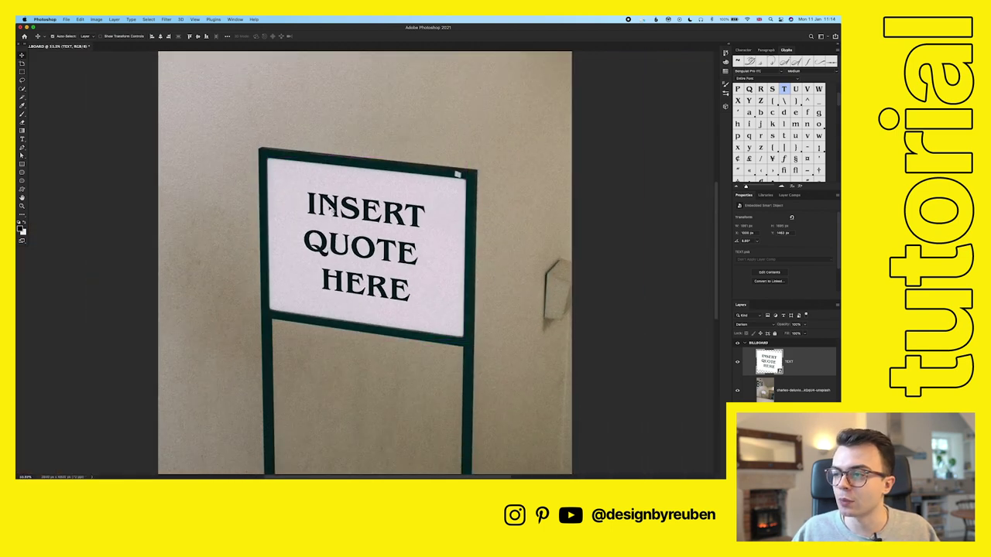
pyautogui.scroll(-1, 329, 206)
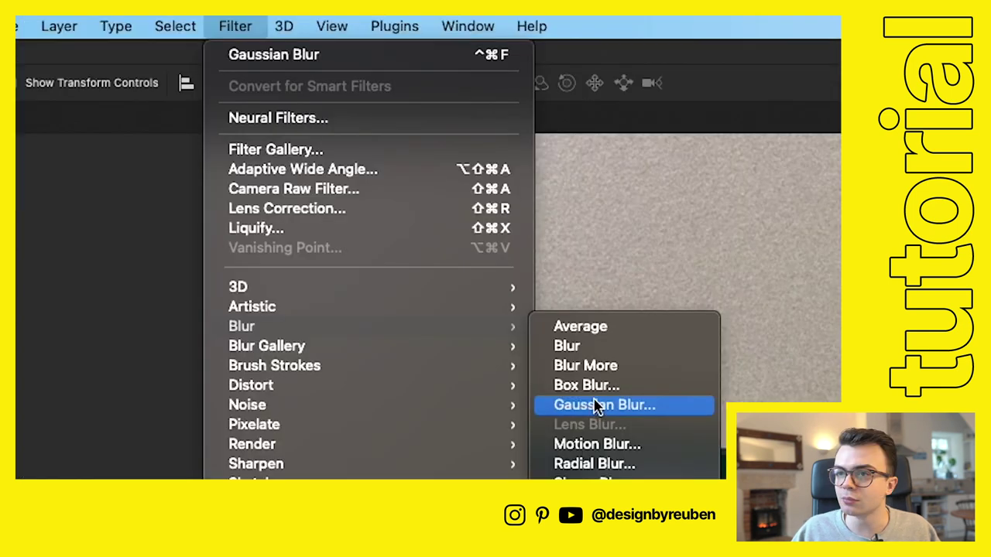
# Apply a slight Gaussian Blur to the TEXT smart object so the lettering's edges match the photo's softness.
pyautogui.moveTo(148, 20)
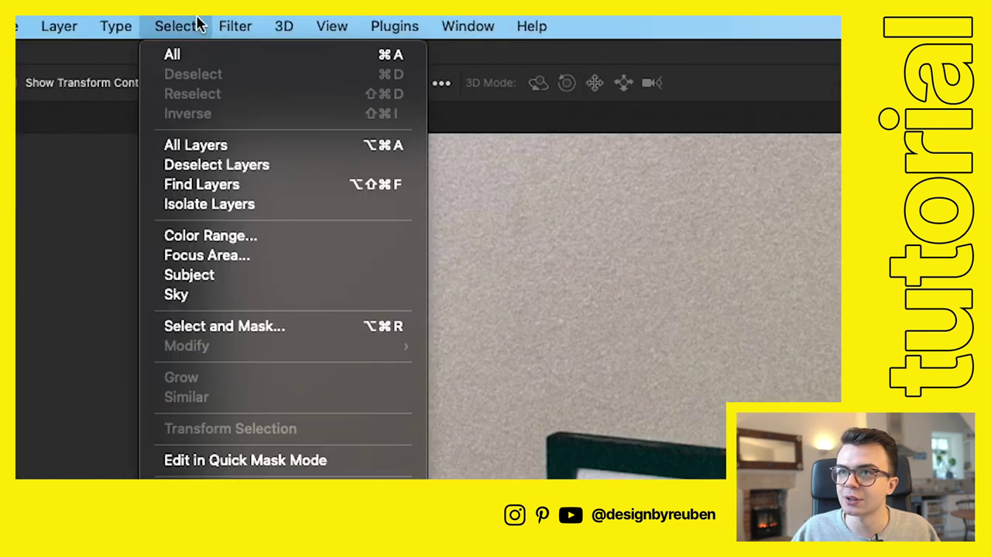
pyautogui.moveTo(235, 26)
pyautogui.moveTo(408, 332)
pyautogui.click(631, 405)
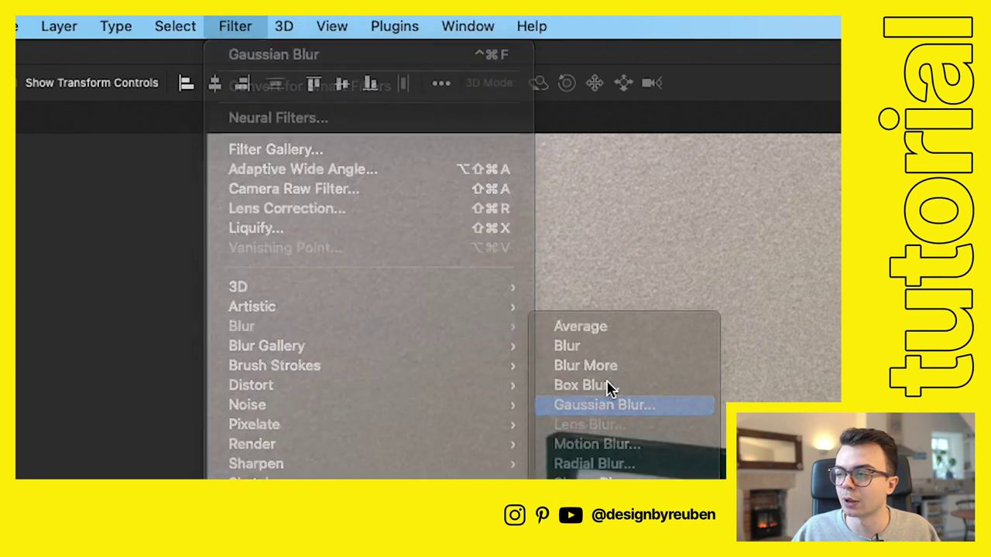
pyautogui.press('super+plus')
pyautogui.press('super+plus')
pyautogui.press('super+plus')
pyautogui.press('super+plus')
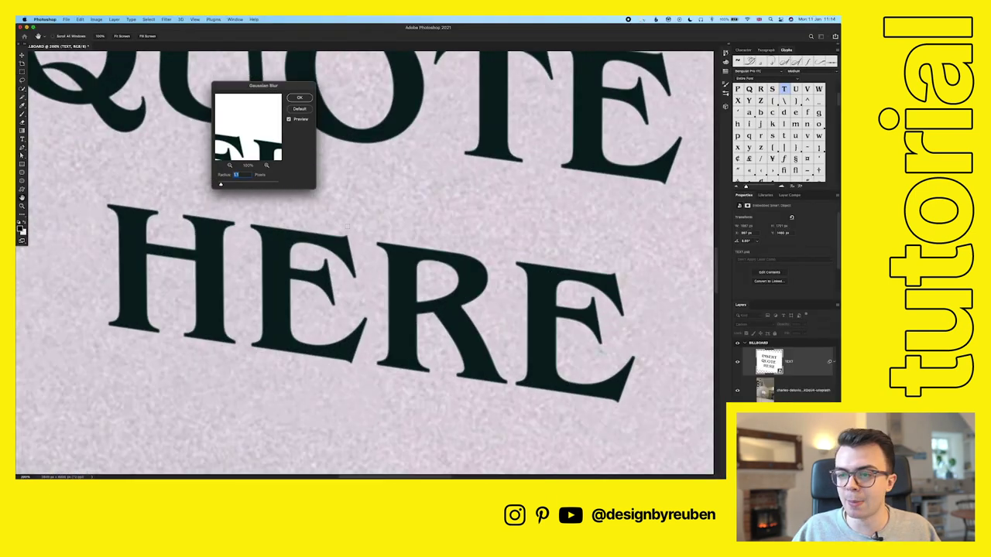
pyautogui.scroll(-1, 348, 226)
pyautogui.moveTo(221, 185); pyautogui.dragTo(223, 184)
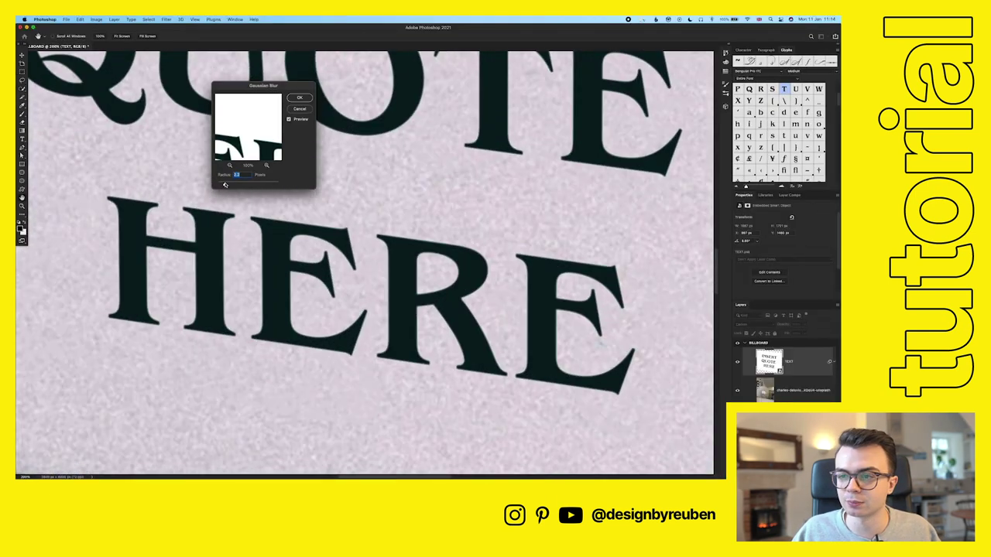
pyautogui.scroll(-5, 224, 184)
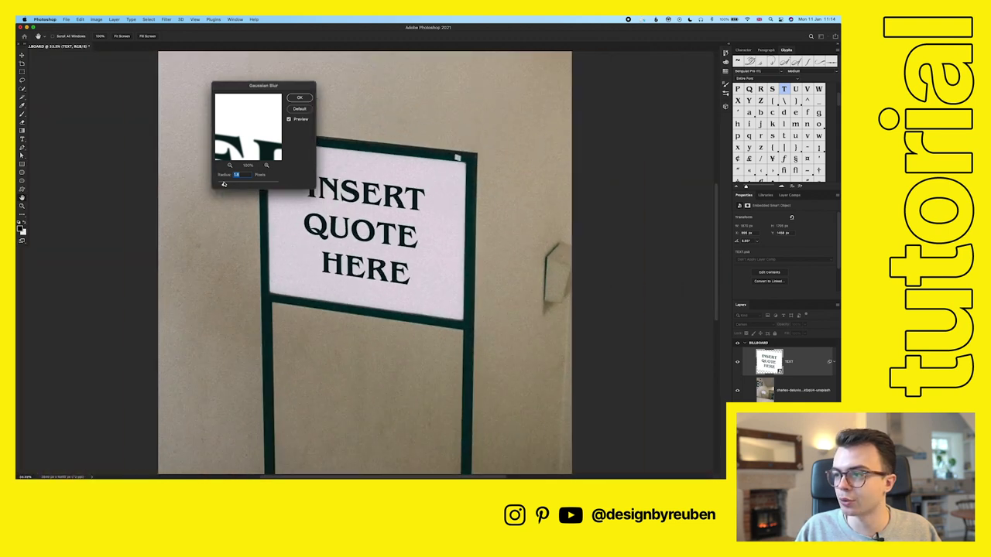
pyautogui.click(301, 98)
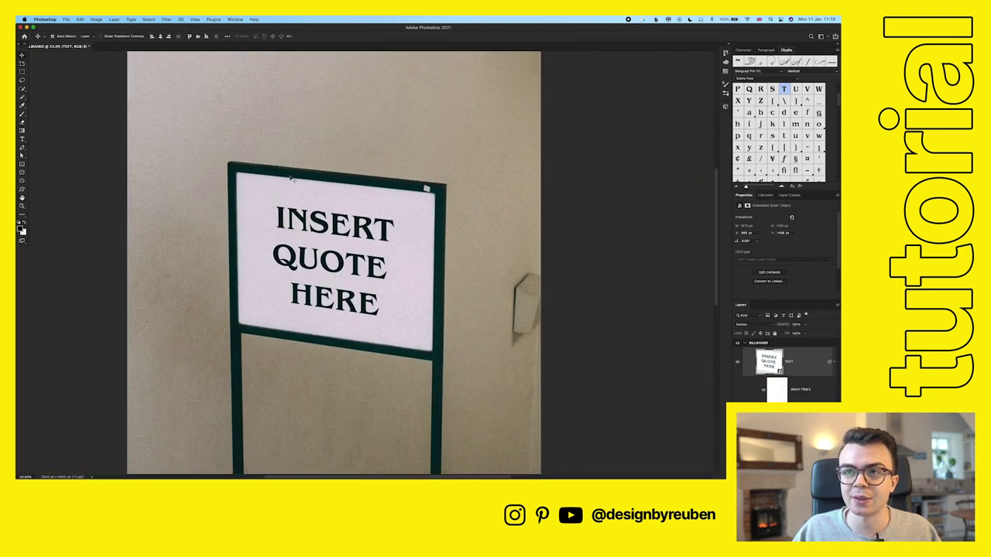
# Add monochromatic noise of 30.68% with uniform distribution to the TEXT smart object, checking the grain against the sign.
pyautogui.click(168, 19)
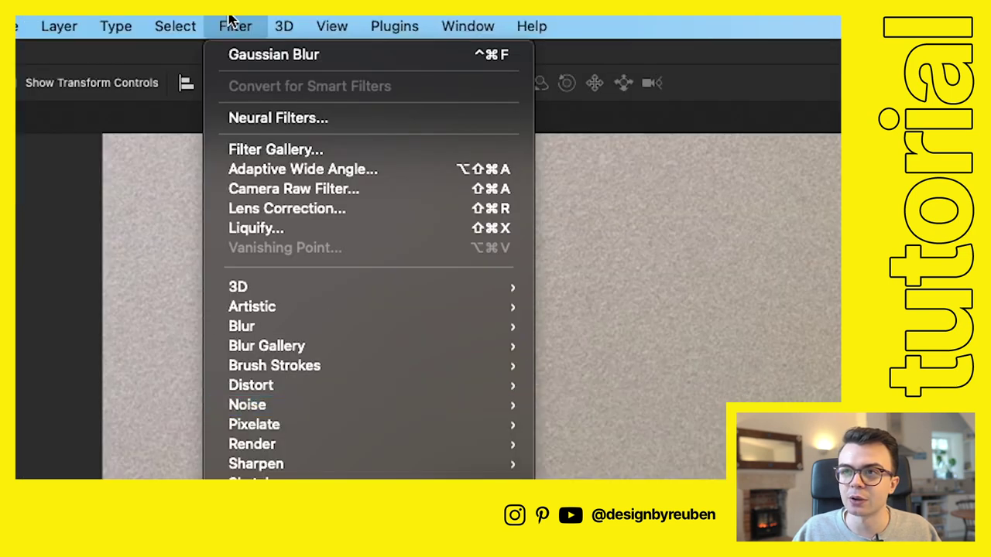
pyautogui.moveTo(284, 407)
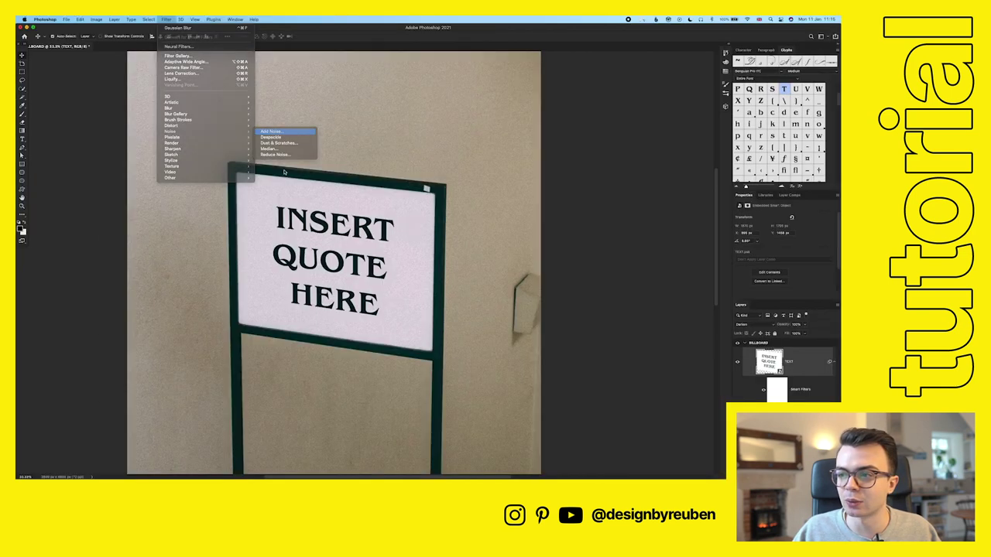
pyautogui.click(274, 131)
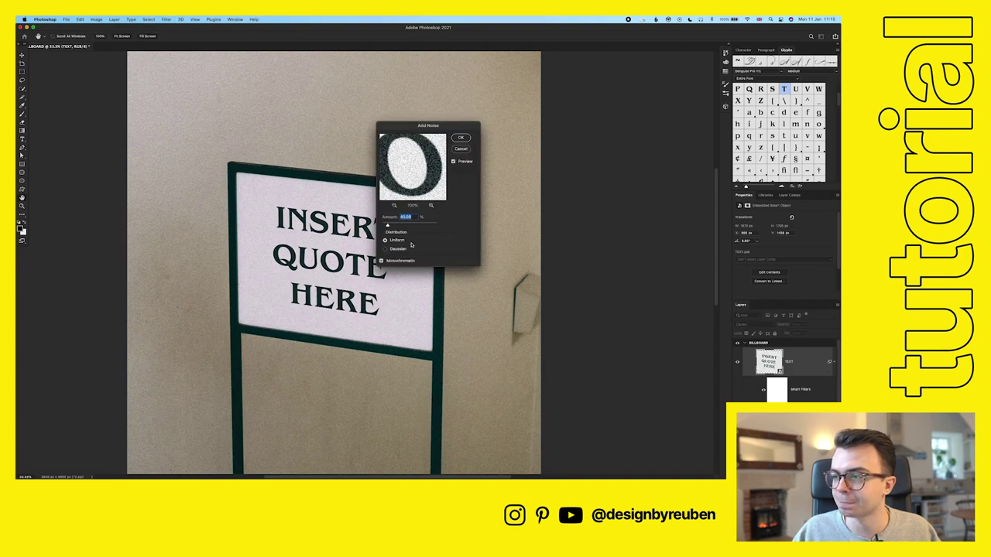
pyautogui.moveTo(389, 225); pyautogui.dragTo(388, 226)
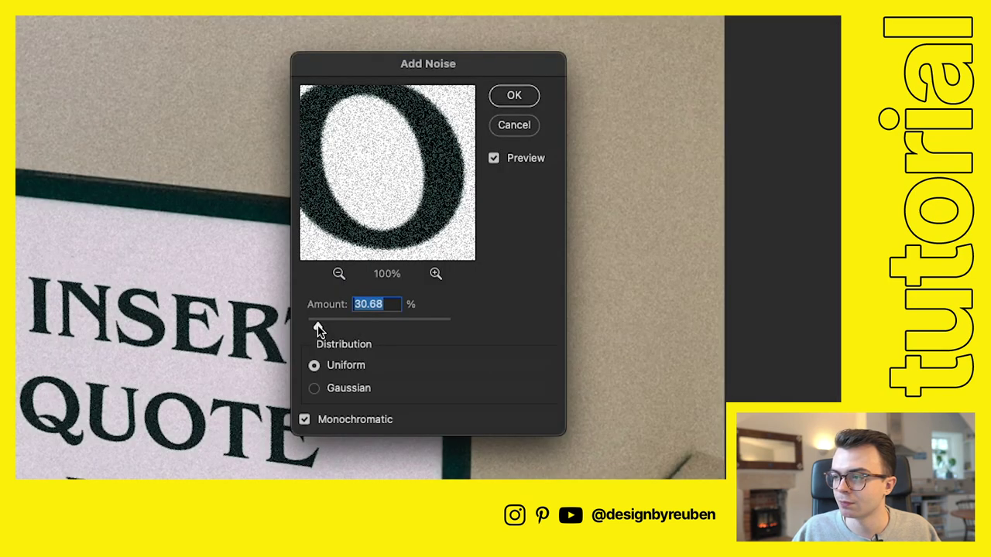
pyautogui.scroll(5, 229, 391)
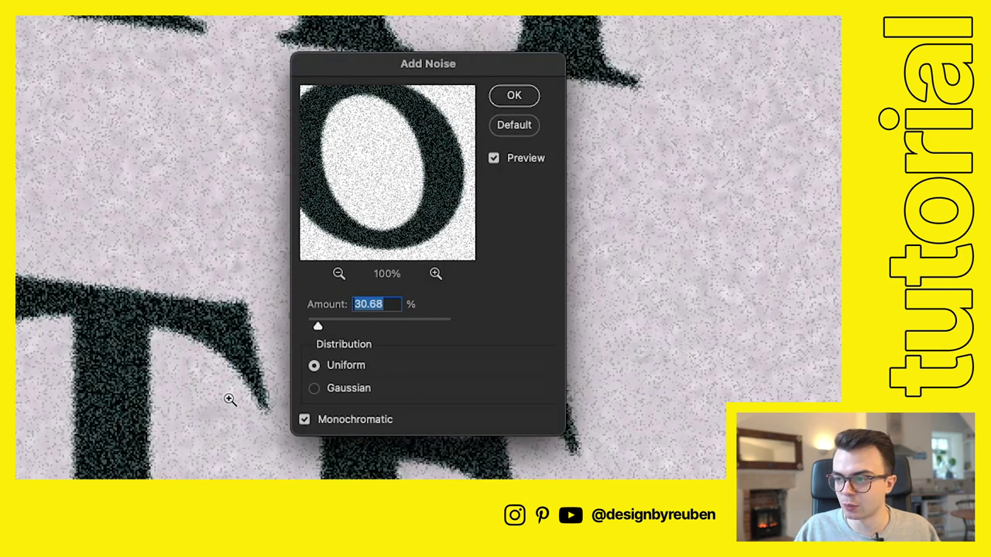
pyautogui.hscroll(-6, 68, 255)
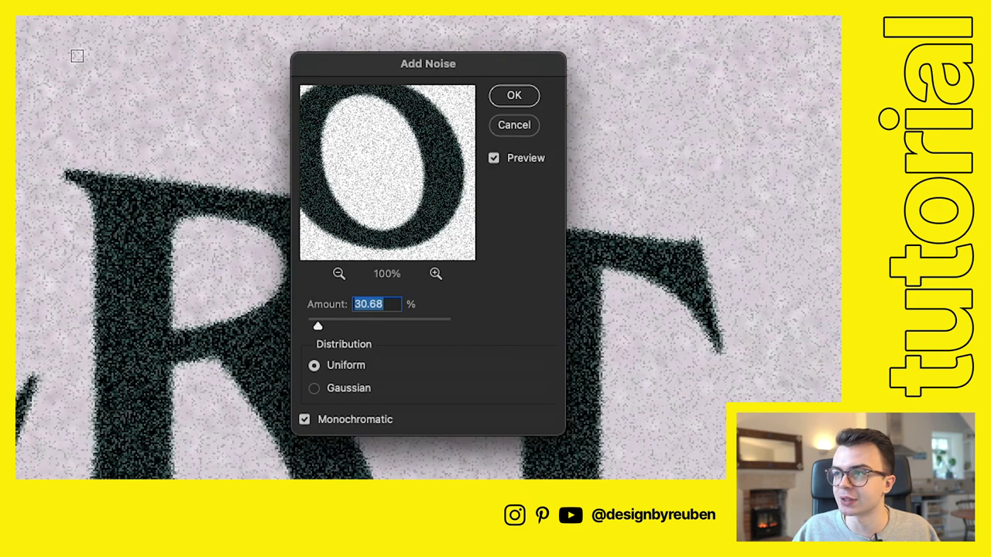
pyautogui.scroll(-7, 147, 208)
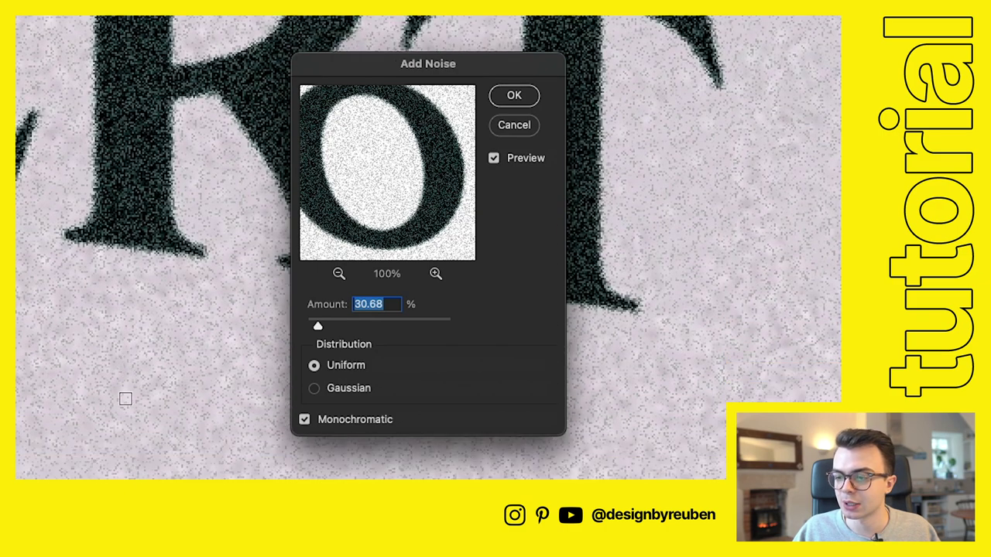
pyautogui.hscroll(-3, 125, 399)
pyautogui.scroll(-5, 126, 398)
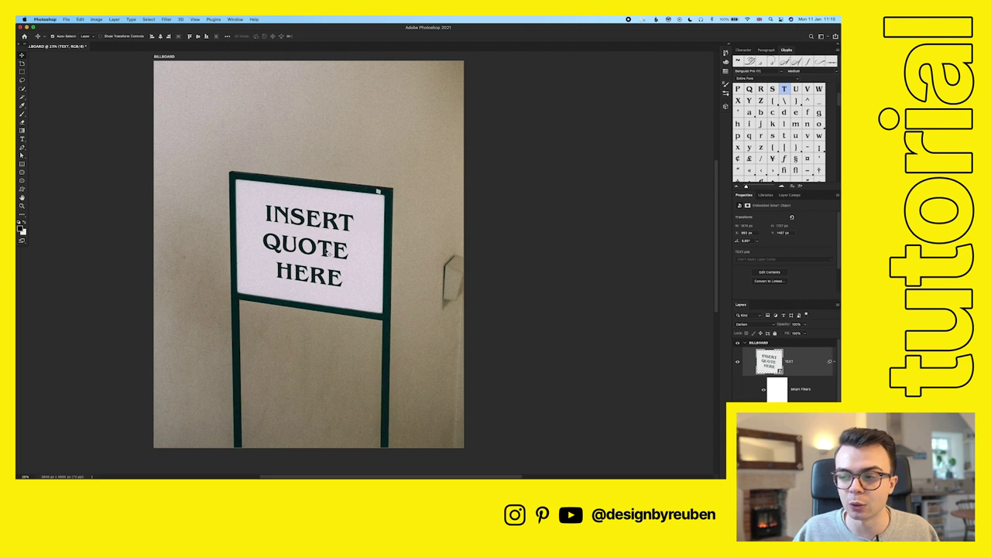
# Reopen the TEXT smart object's contents and replace the quote with LIVE. LAUGH. LOVE., one word per line.
pyautogui.scroll(1, 533, 224)
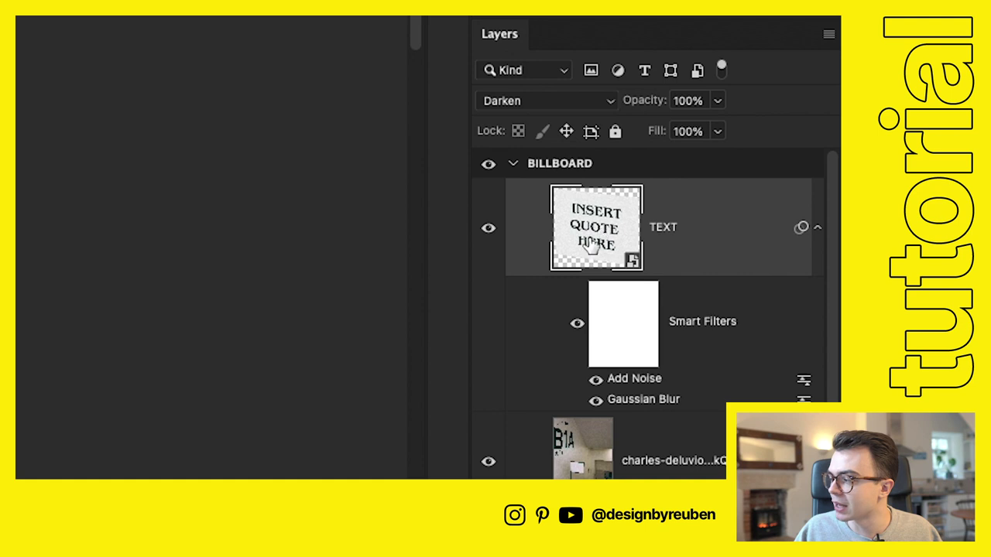
pyautogui.doubleClick(590, 245)
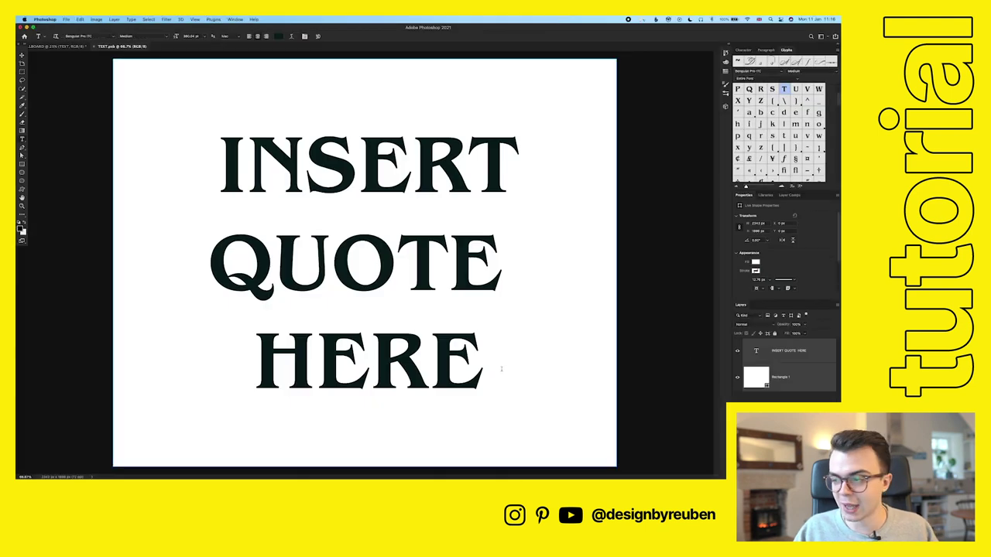
pyautogui.moveTo(502, 369); pyautogui.dragTo(205, 190)
pyautogui.press('BackSpace')
pyautogui.press('BackSpace')
pyautogui.write('L')
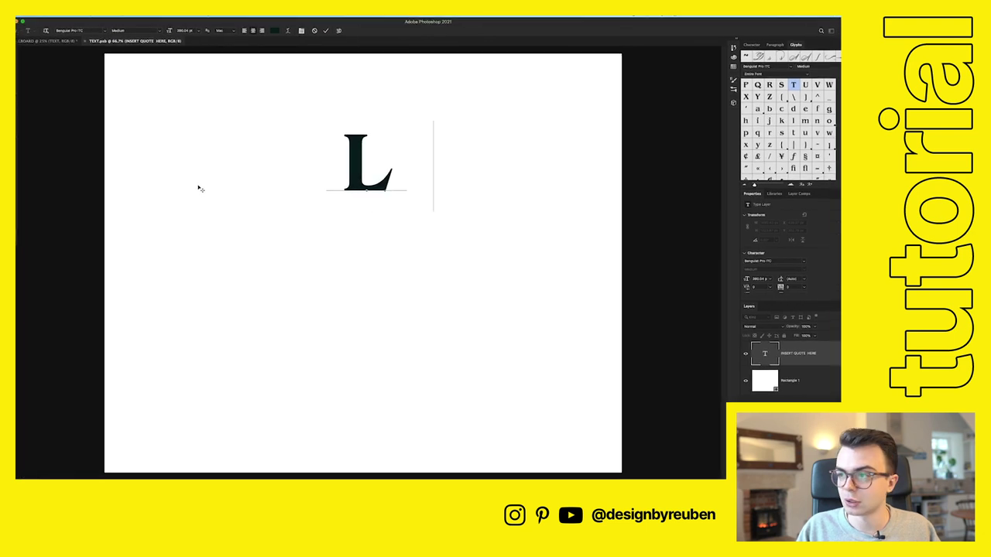
pyautogui.write('IVE.')
pyautogui.press('Return')
pyautogui.write('LAUGH')
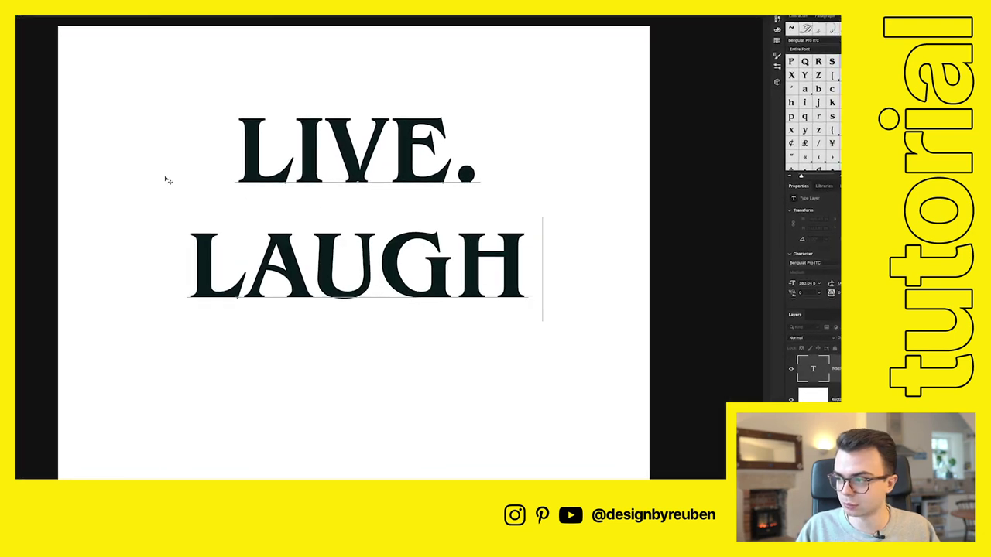
pyautogui.write('.')
pyautogui.press('Return')
pyautogui.write('LOVE.')
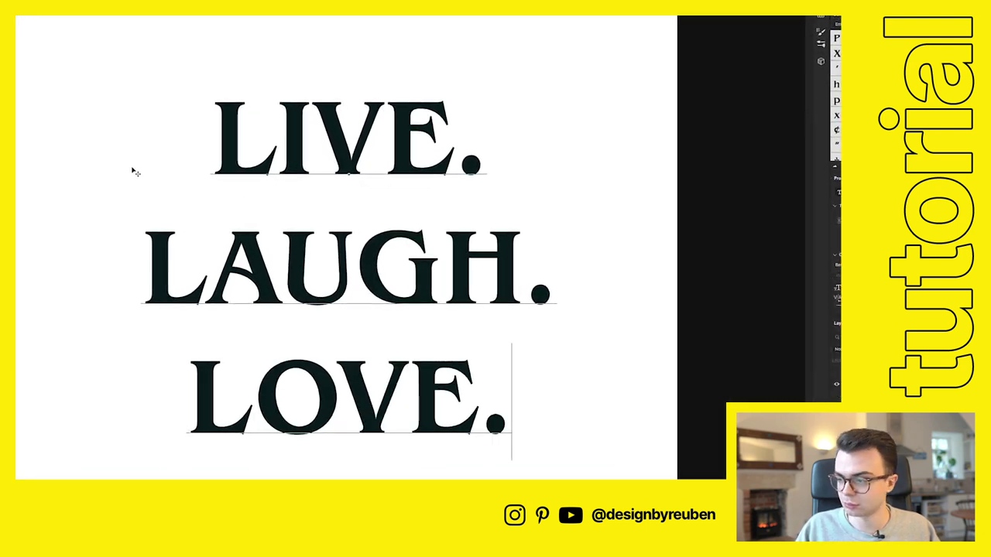
pyautogui.hotkey('ctrl', 'Return')
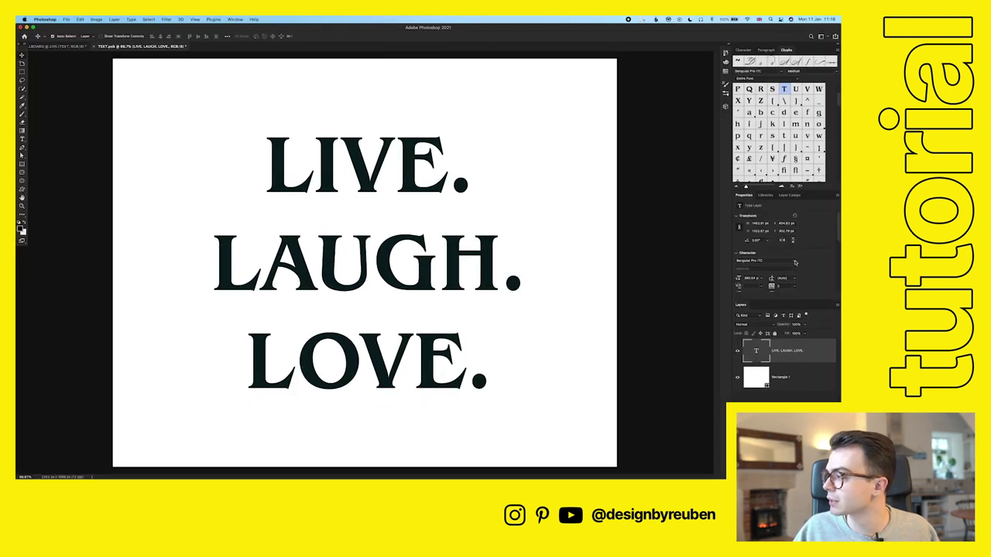
# Change the LIVE. LAUGH. LOVE. text to the Inter font in the Black weight.
pyautogui.click(787, 259)
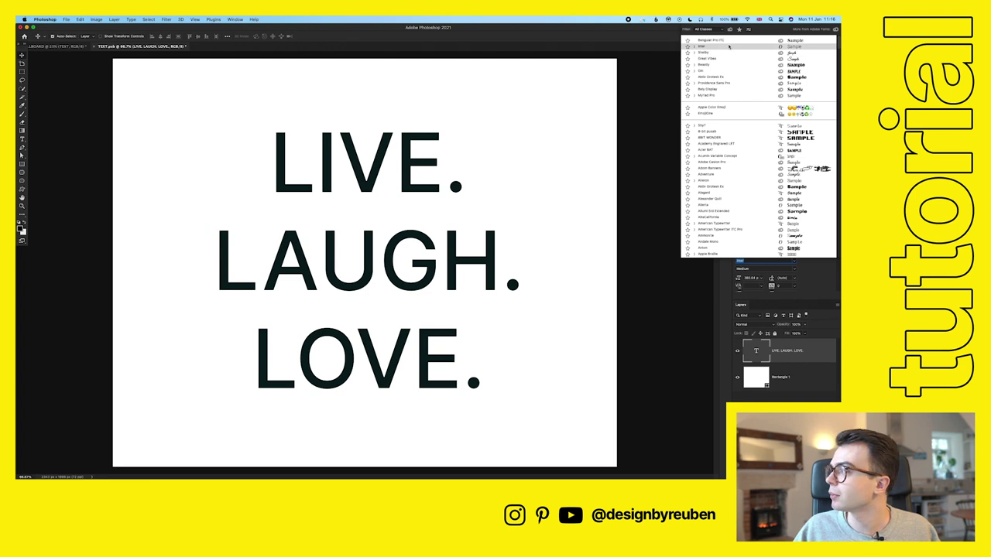
pyautogui.click(729, 47)
pyautogui.click(793, 271)
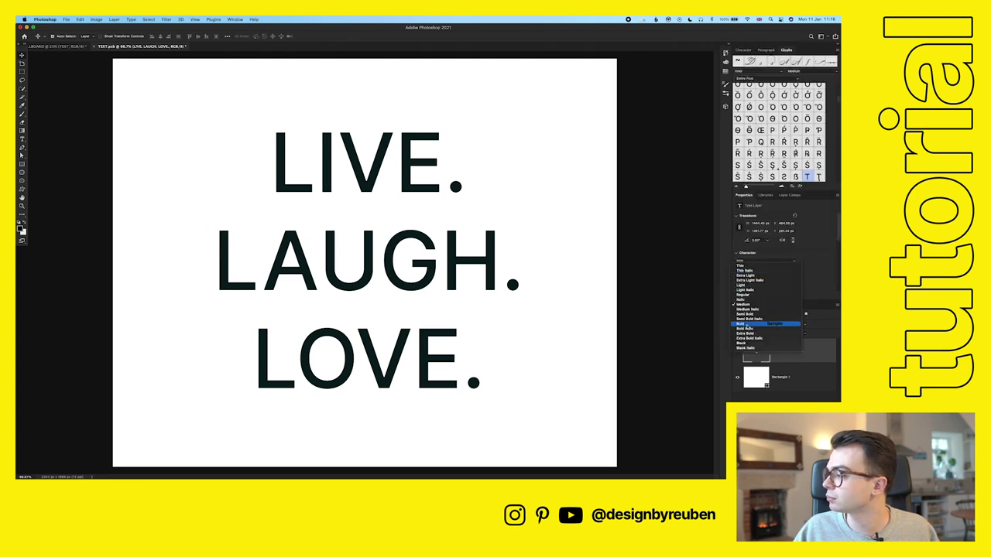
pyautogui.press('Return')
# Add a large red heart shape behind the text and save the smart object's contents.
pyautogui.press('super+minus')
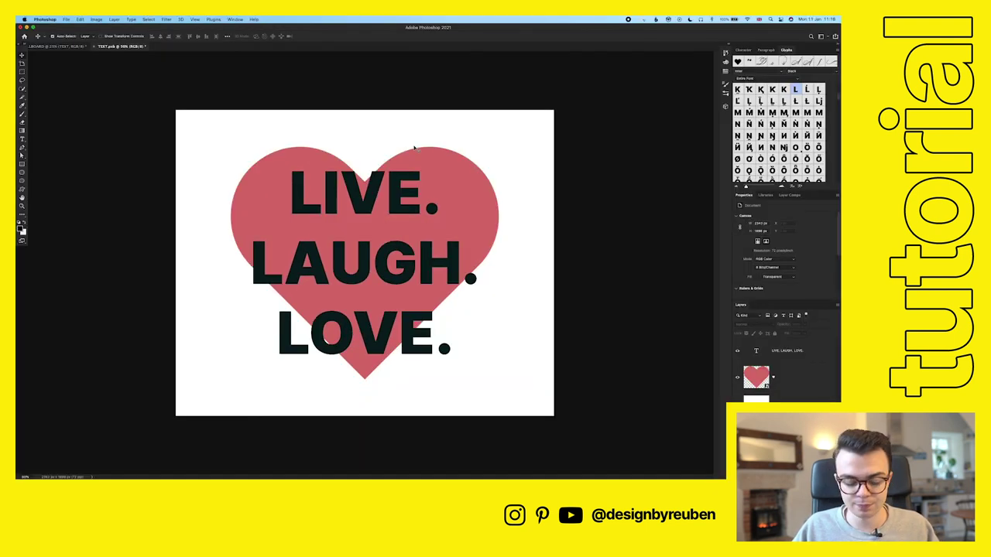
pyautogui.press('super+s')
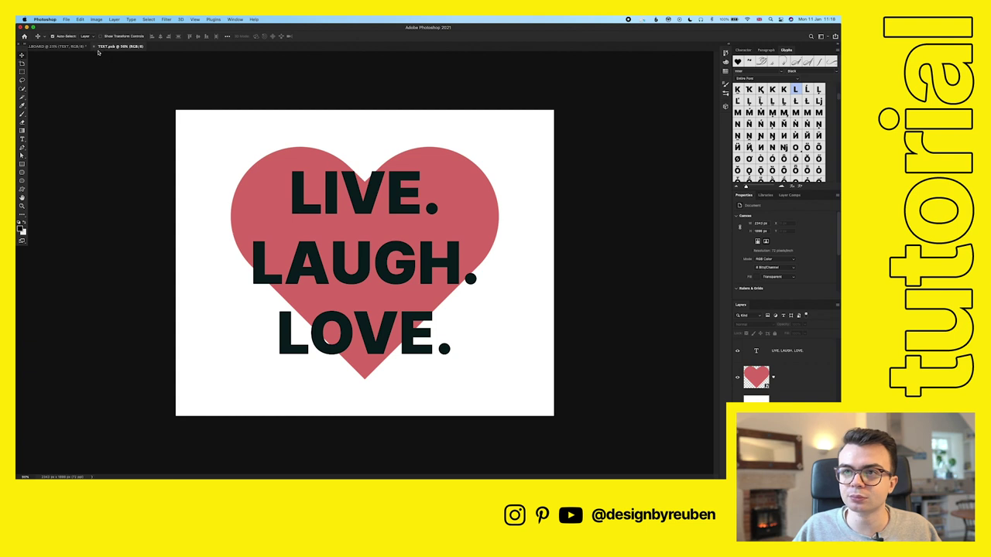
# Close the artwork document and convert the TEXT layer and the sign photo layer together into one smart object.
pyautogui.click(93, 46)
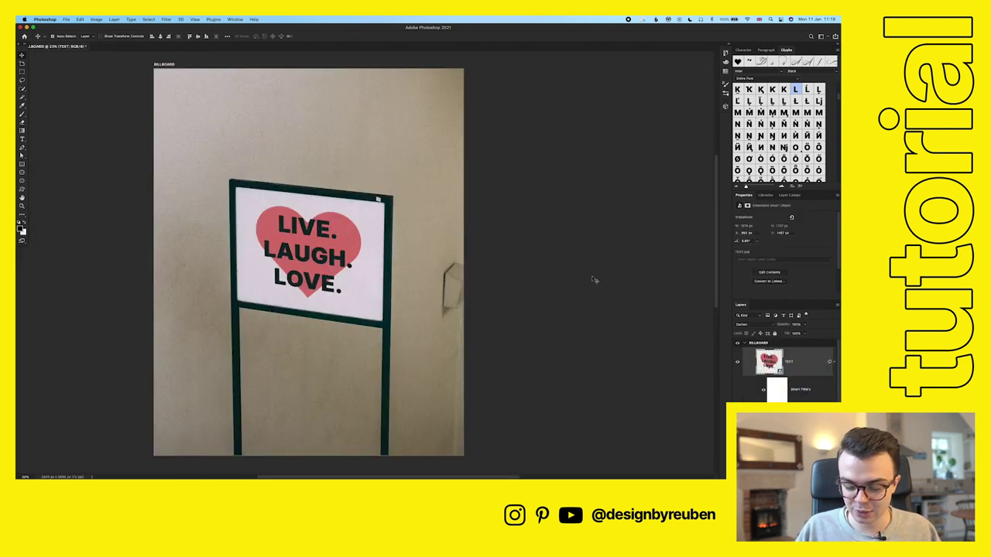
pyautogui.press('super+minus')
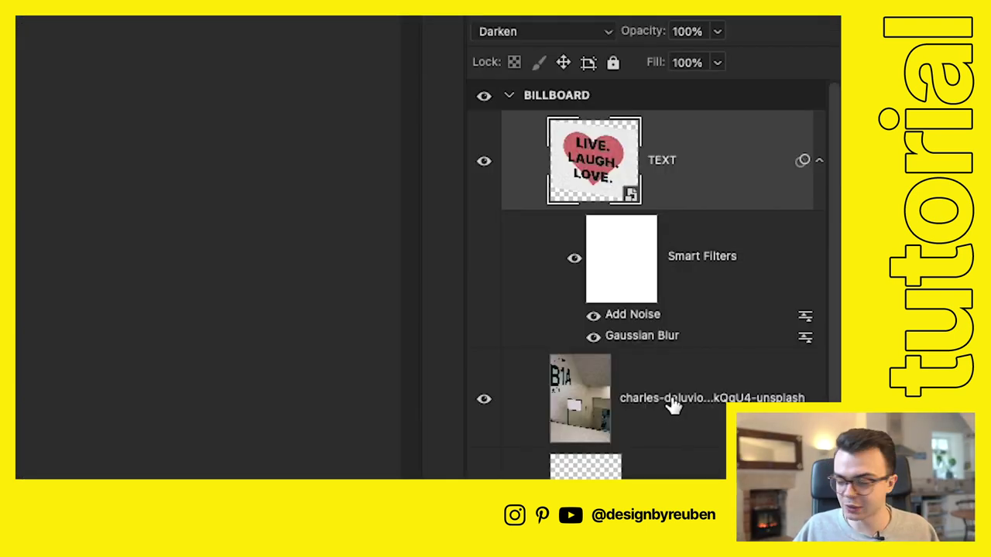
pyautogui.keyDown('shift'); pyautogui.click(674, 406); pyautogui.keyUp('shift')
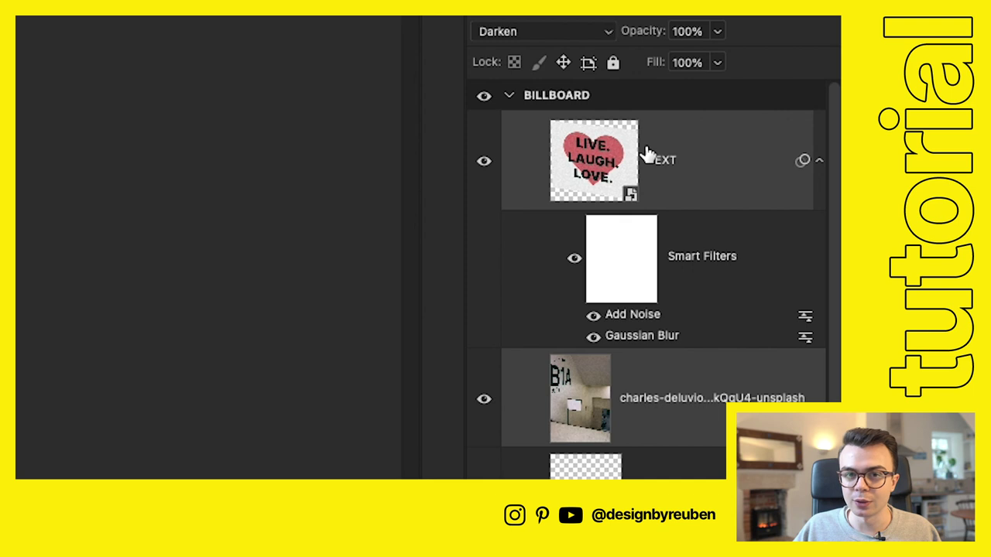
pyautogui.rightClick(664, 379)
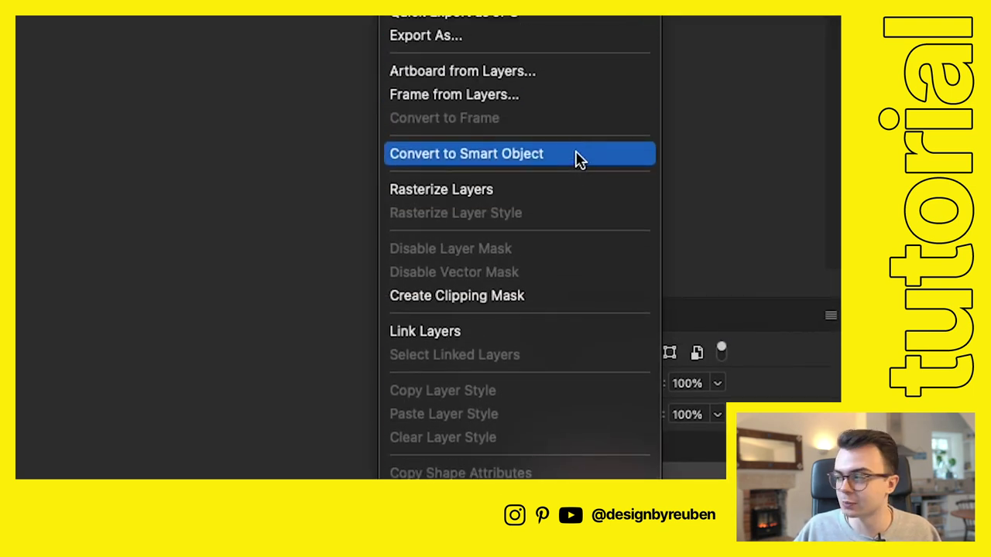
pyautogui.click(721, 476)
pyautogui.rightClick(722, 476)
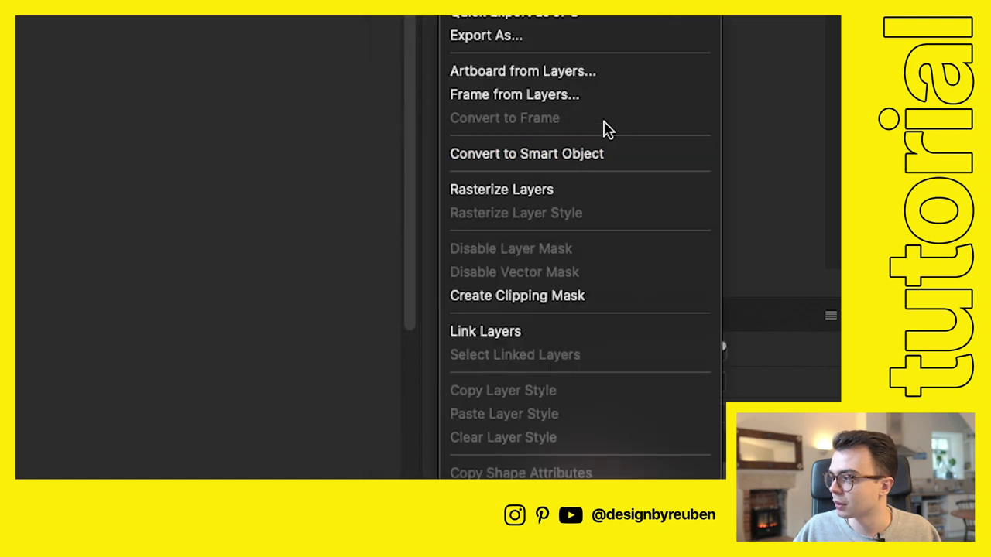
pyautogui.click(607, 163)
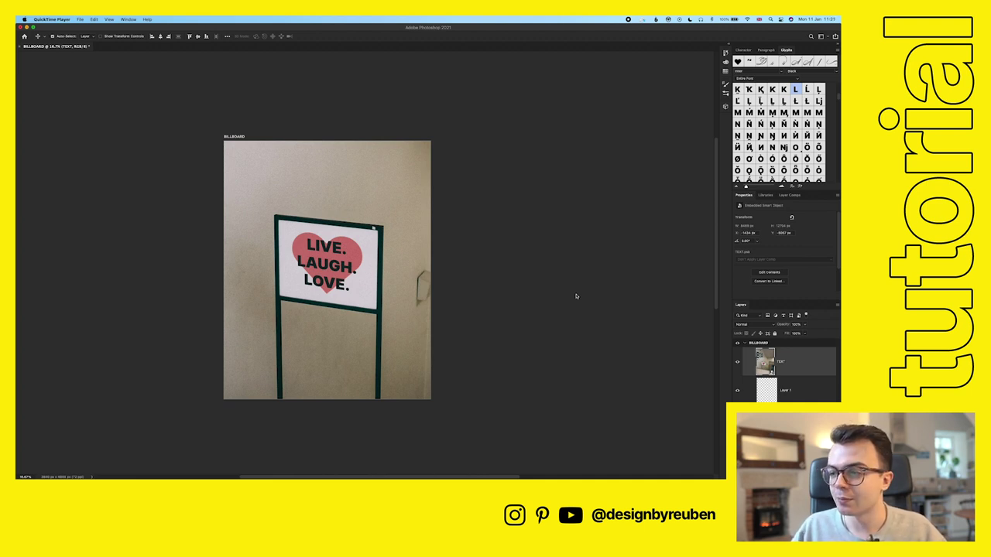
# Scale the combined smart object down to about 87% and reposition it so the sign and floor fit within the BILLBOARD artboard.
pyautogui.click(595, 348)
pyautogui.press('super+t')
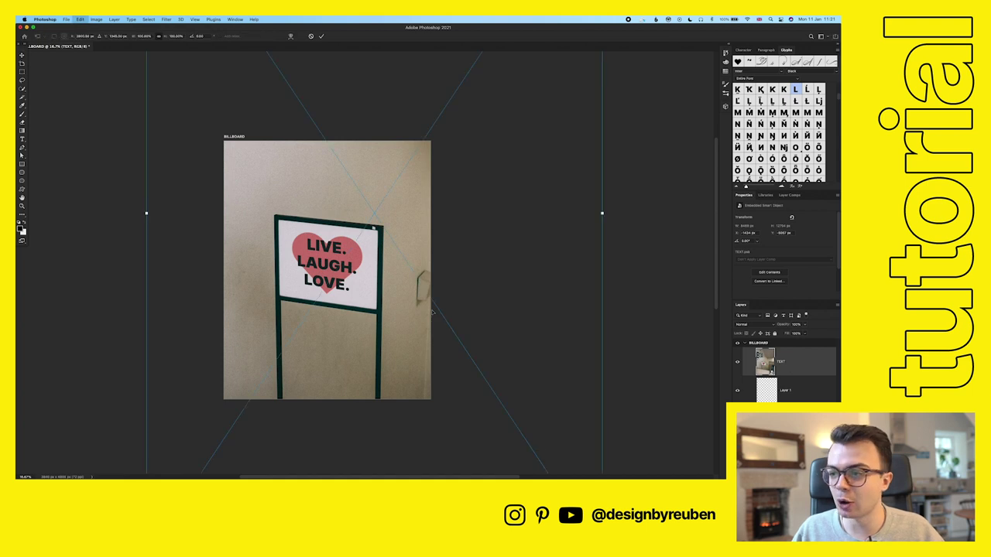
pyautogui.moveTo(602, 224); pyautogui.dragTo(388, 262)
pyautogui.moveTo(453, 230); pyautogui.dragTo(425, 228)
pyautogui.moveTo(379, 250); pyautogui.dragTo(564, 200)
pyautogui.moveTo(364, 232); pyautogui.dragTo(355, 219)
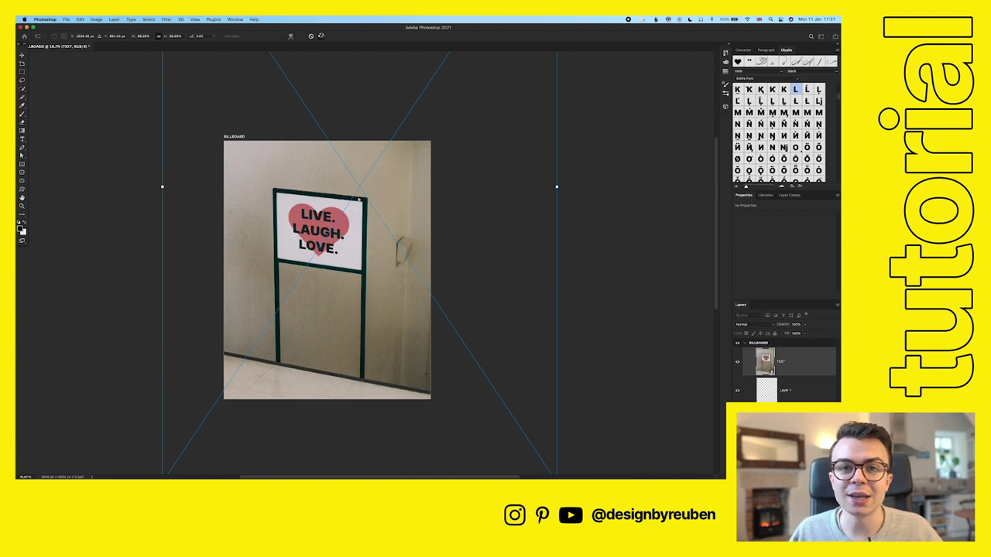
pyautogui.click(321, 35)
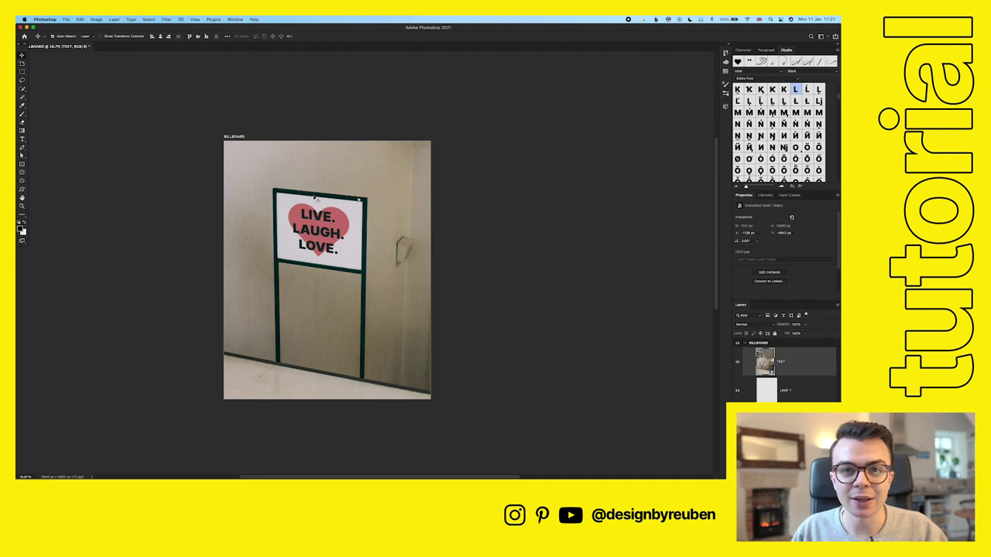
pyautogui.press('super+minus')
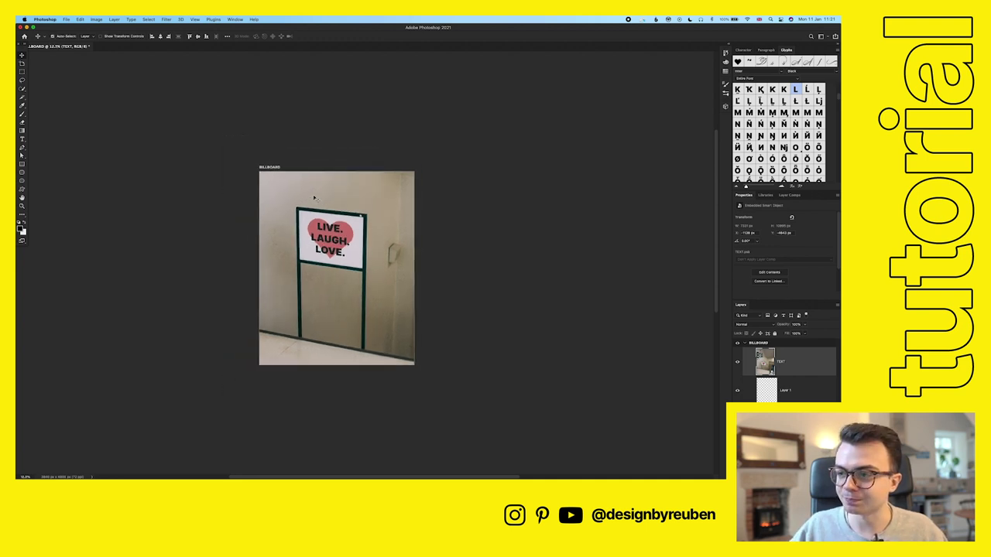